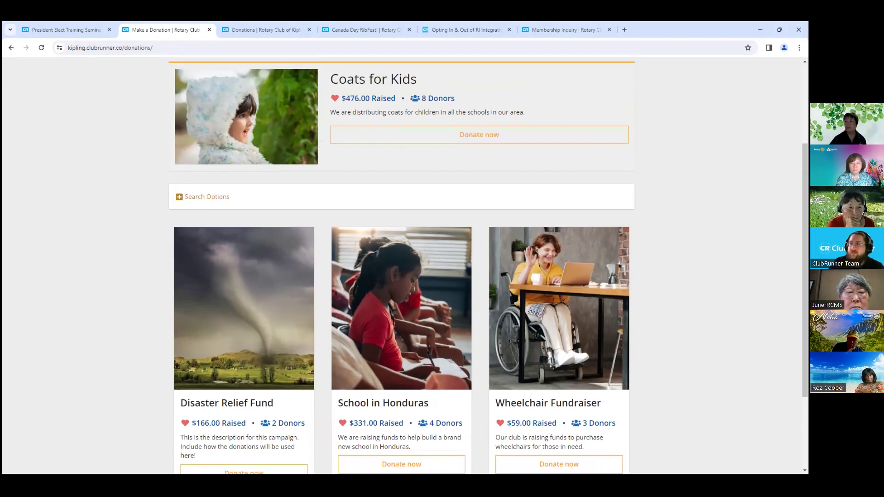
Step: Open the donation page for the featured Coats for Kids campaign
scroll(488, 267, up, 1)
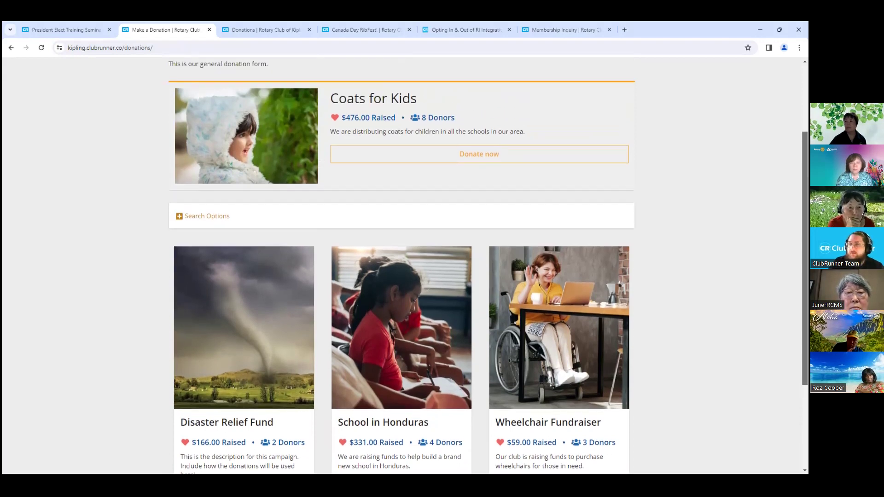
click(525, 158)
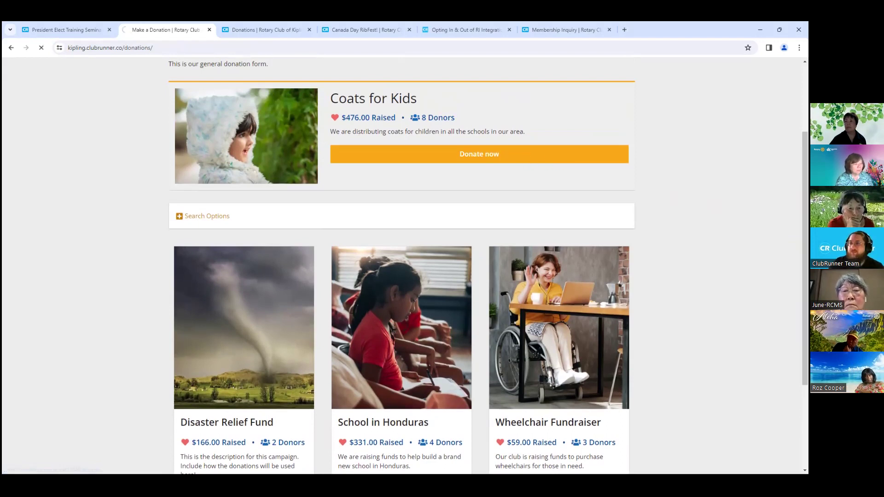
scroll(366, 253, down, 1)
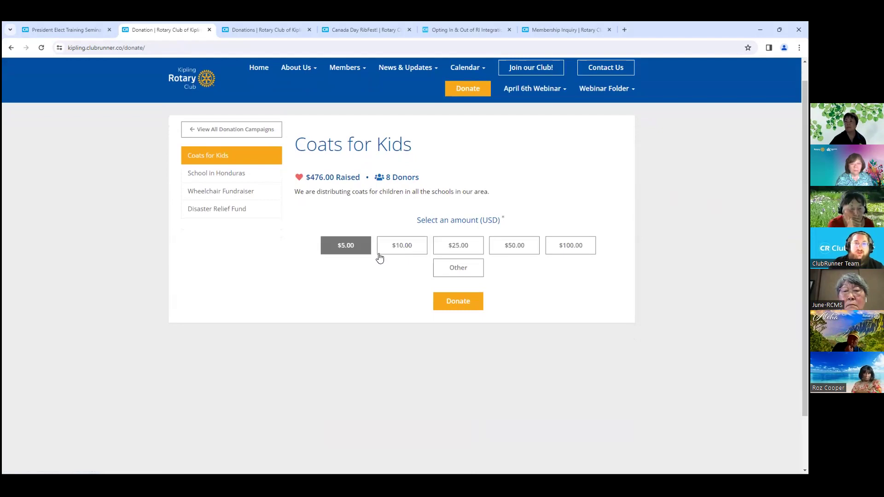
Step: Set a custom donation amount of $7.50 for Coats for Kids and proceed to the donation checkout
click(365, 248)
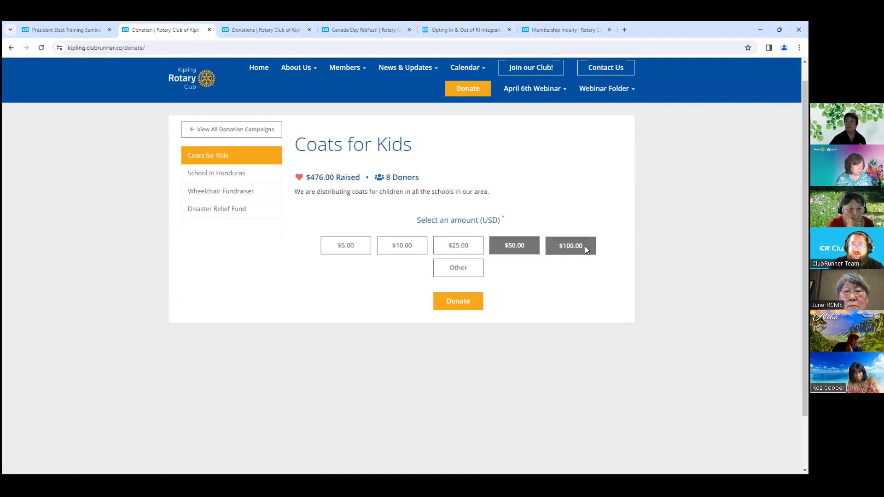
click(349, 247)
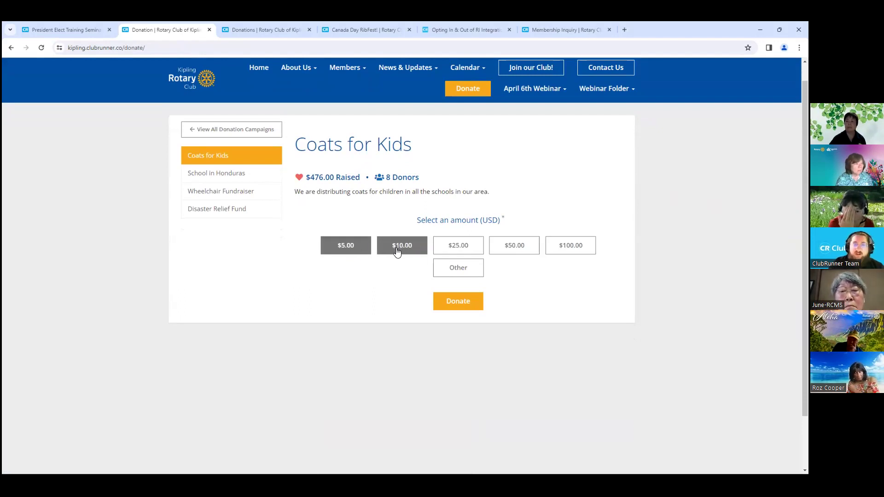
click(458, 245)
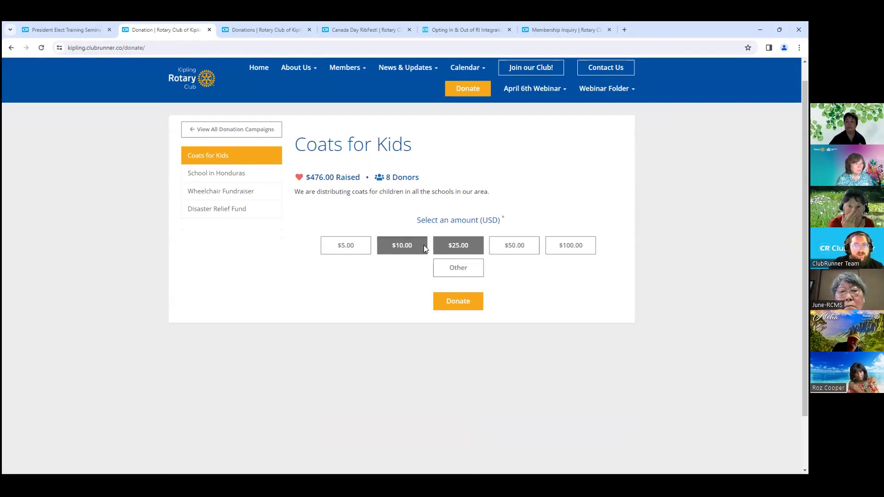
click(567, 247)
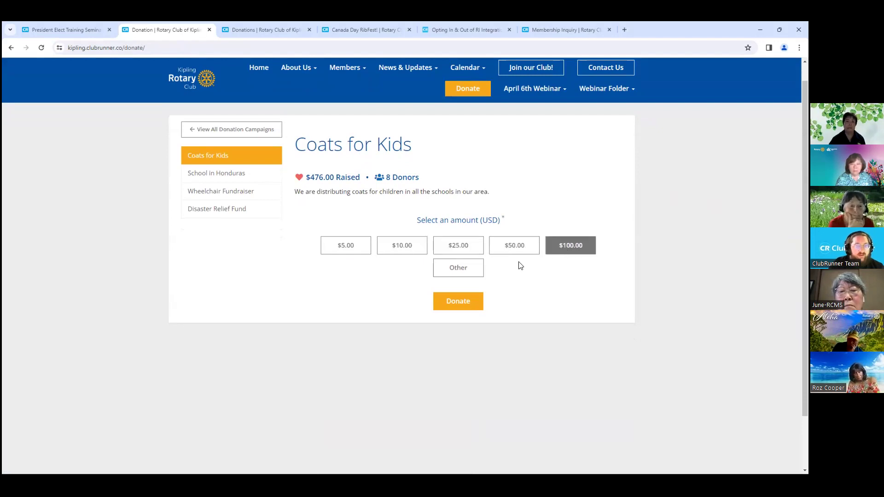
click(458, 268)
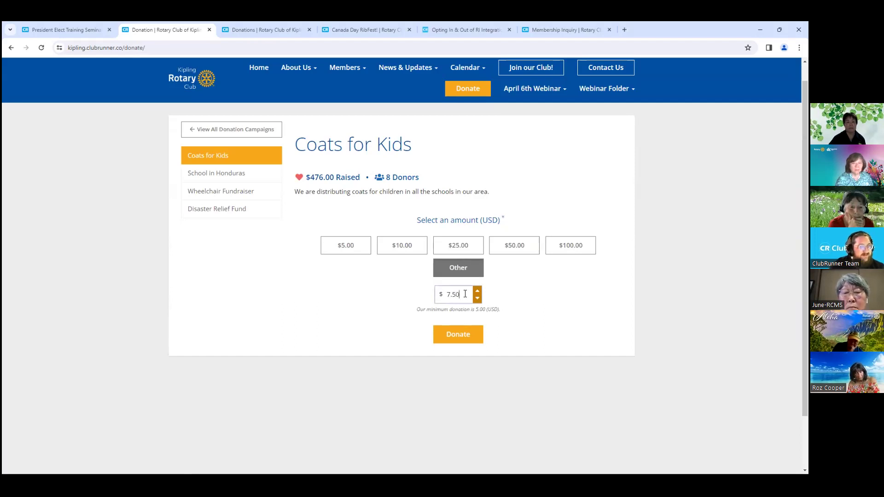
click(460, 336)
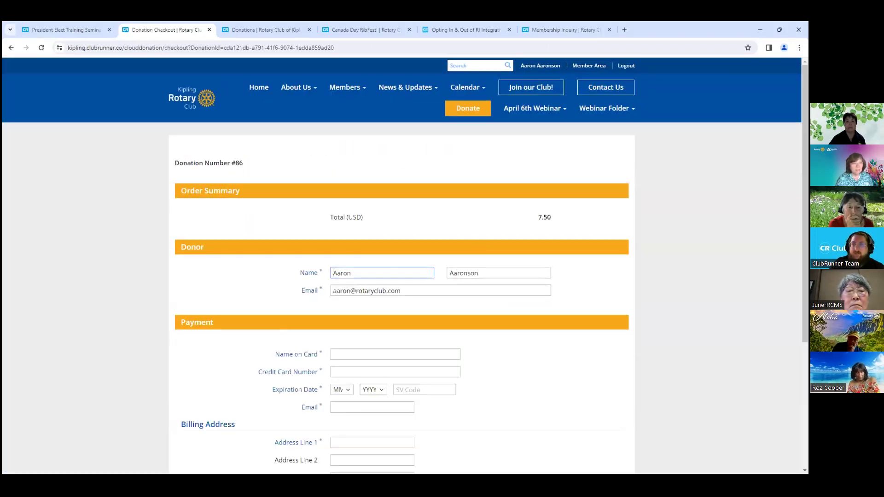
Step: Review the donor, payment and billing address fields of the donation checkout form
scroll(405, 267, down, 2)
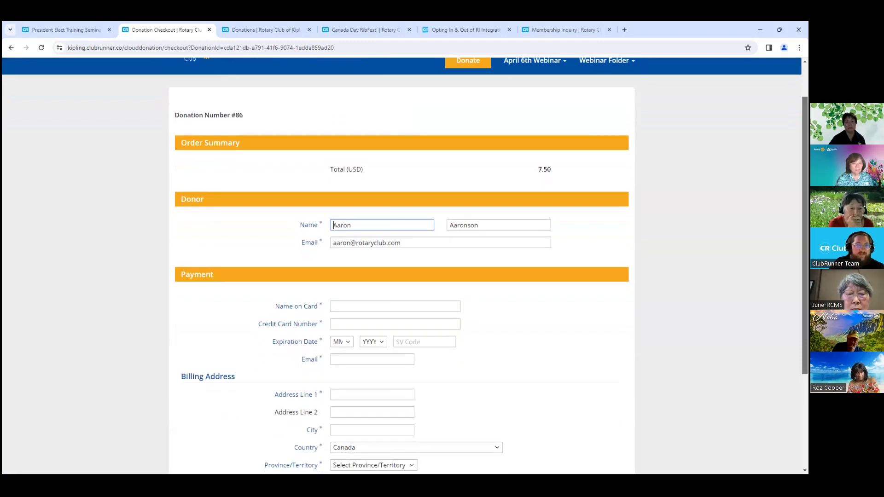
scroll(405, 267, down, 1)
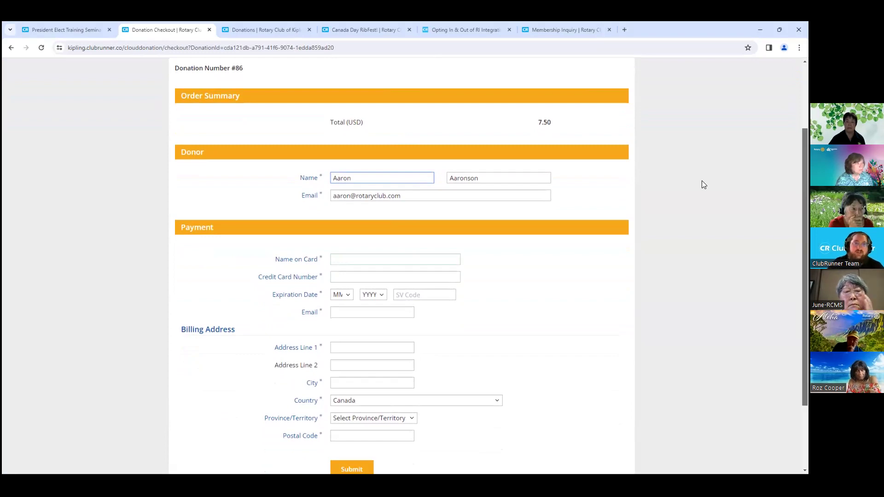
click(367, 180)
double_click(367, 180)
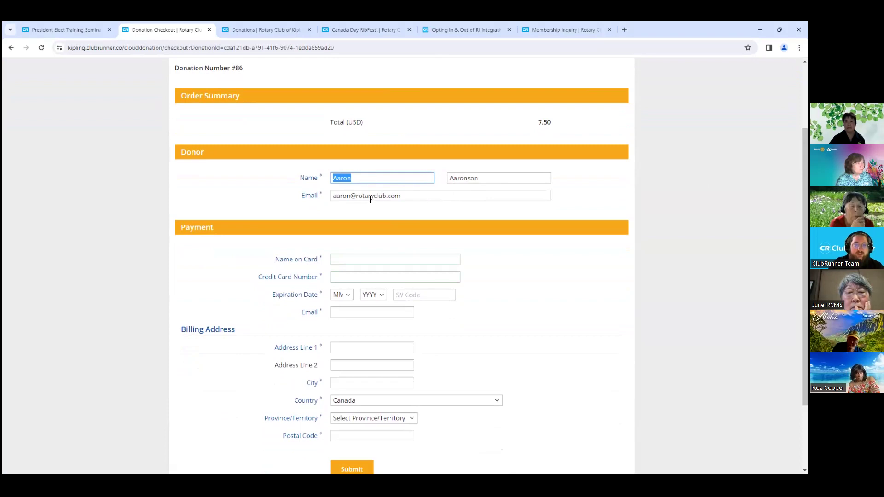
scroll(467, 230, down, 2)
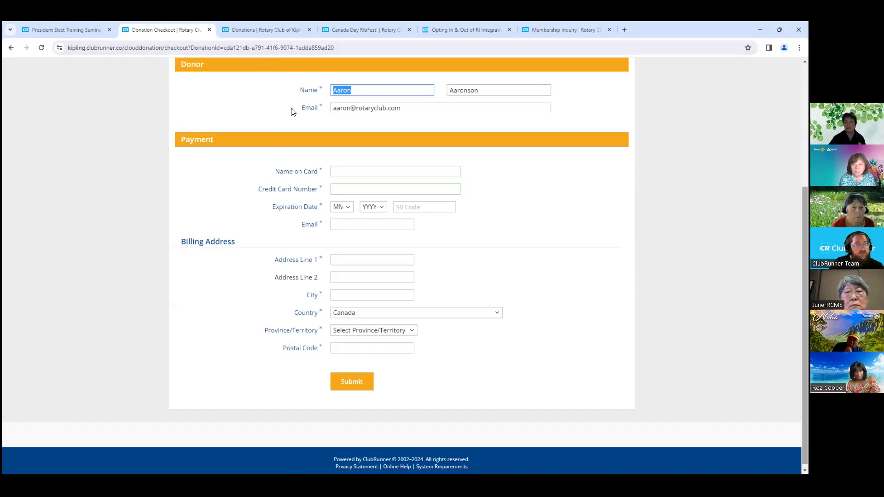
Step: Switch to the Donations report and examine the listed donors, campaigns, amounts and payment statuses
click(258, 30)
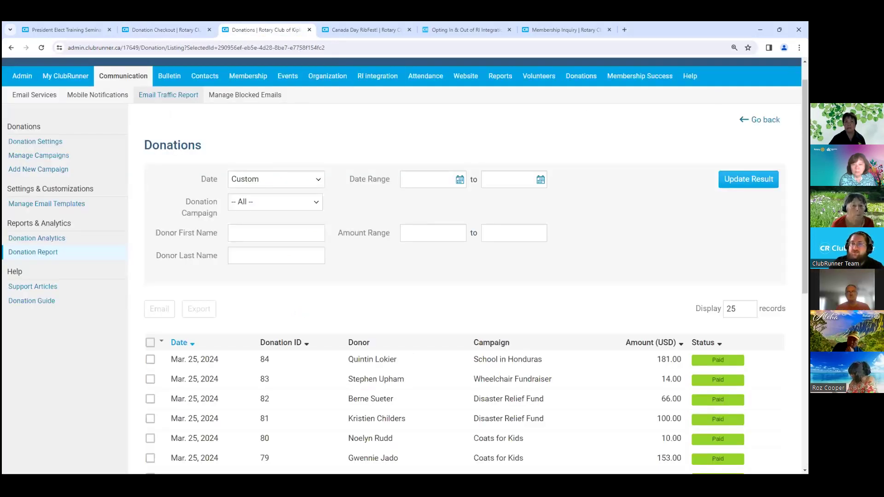
scroll(406, 267, down, 3)
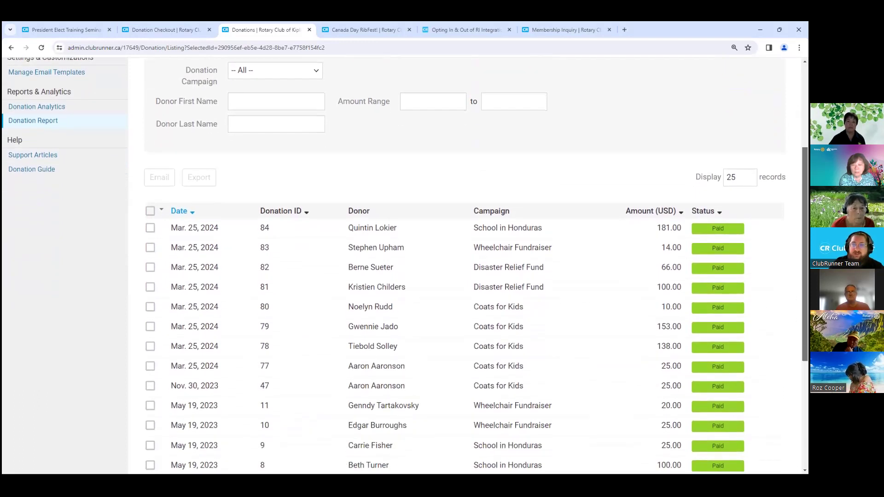
scroll(405, 267, down, 1)
scroll(406, 267, down, 1)
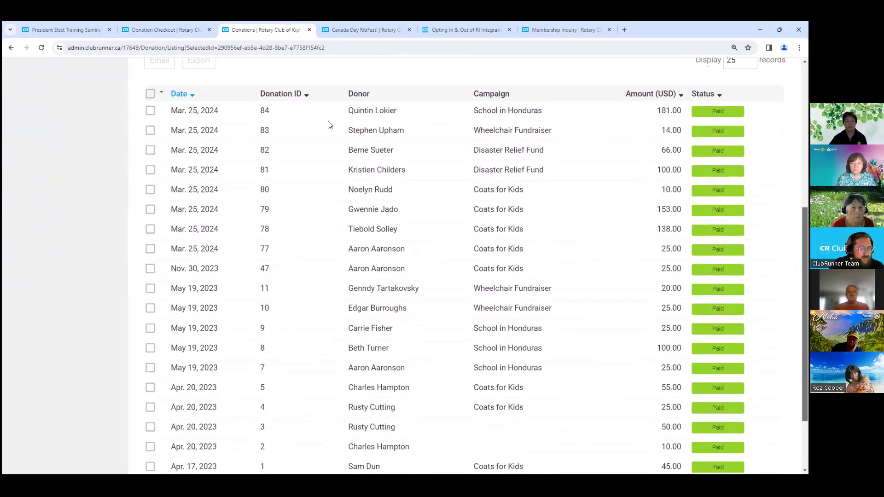
scroll(191, 86, up, 1)
scroll(191, 86, down, 1)
scroll(408, 267, down, 1)
scroll(408, 267, up, 1)
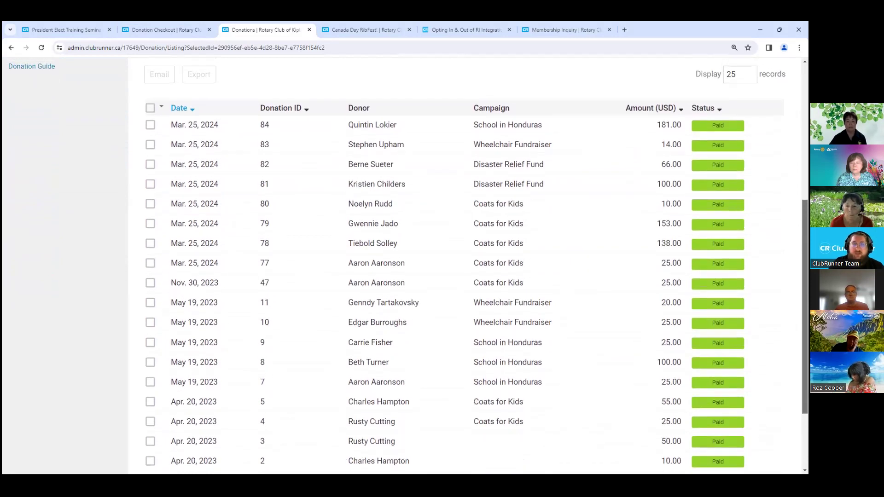
Step: Select the first two donations in the report and sort the list by date, oldest first
scroll(408, 266, up, 1)
click(150, 159)
click(150, 178)
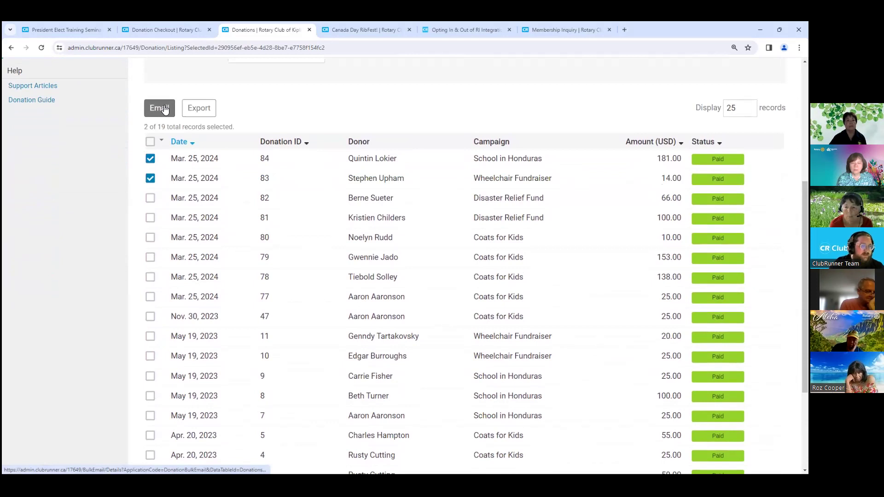
click(179, 141)
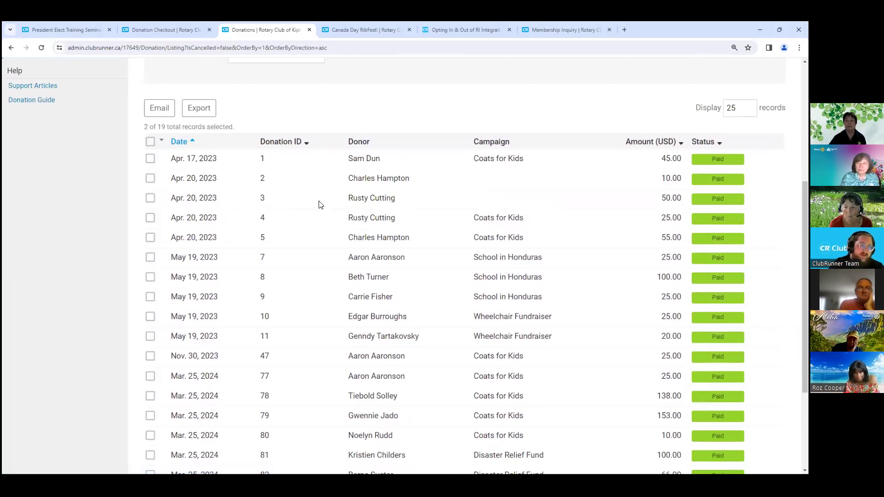
scroll(312, 199, up, 1)
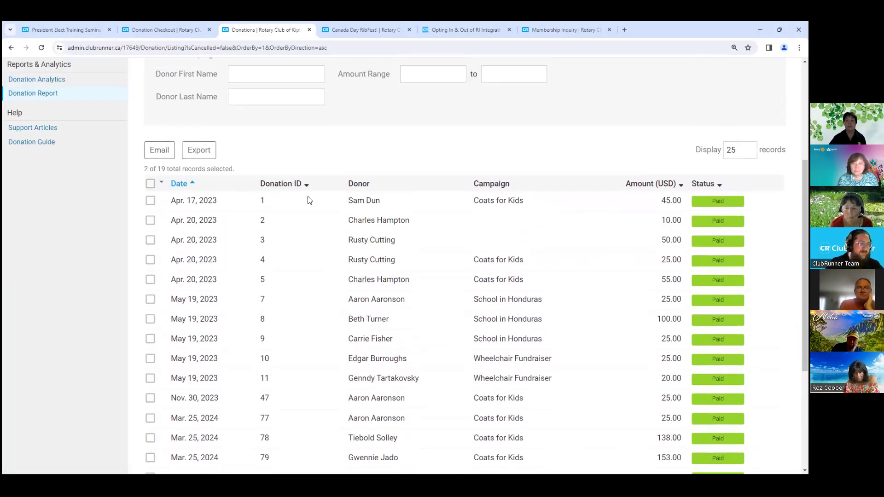
scroll(304, 200, up, 1)
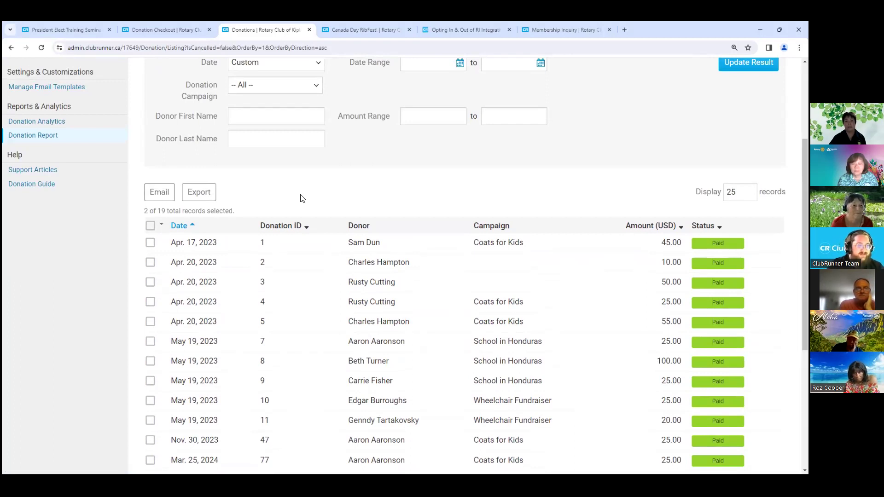
Step: Switch to the President Elect Training Seminar page and review its Donations Module and Cloud Events (Tickets) sections
click(66, 30)
scroll(438, 129, down, 4)
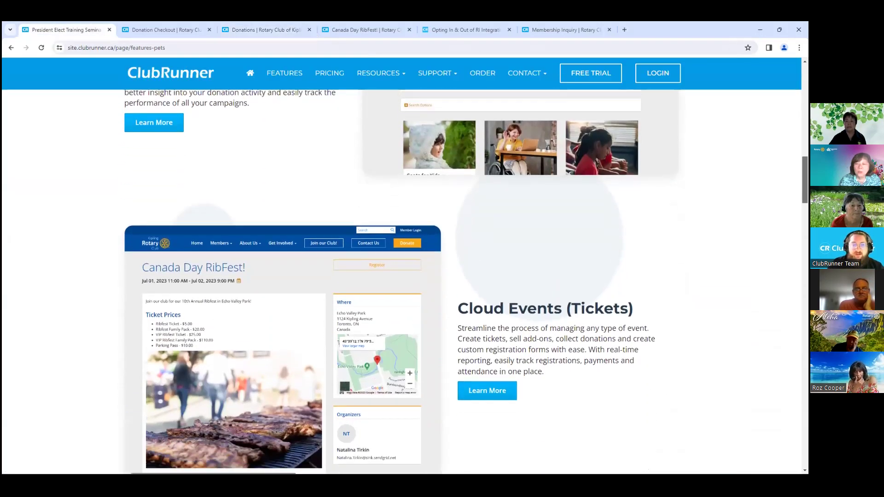
scroll(404, 281, down, 2)
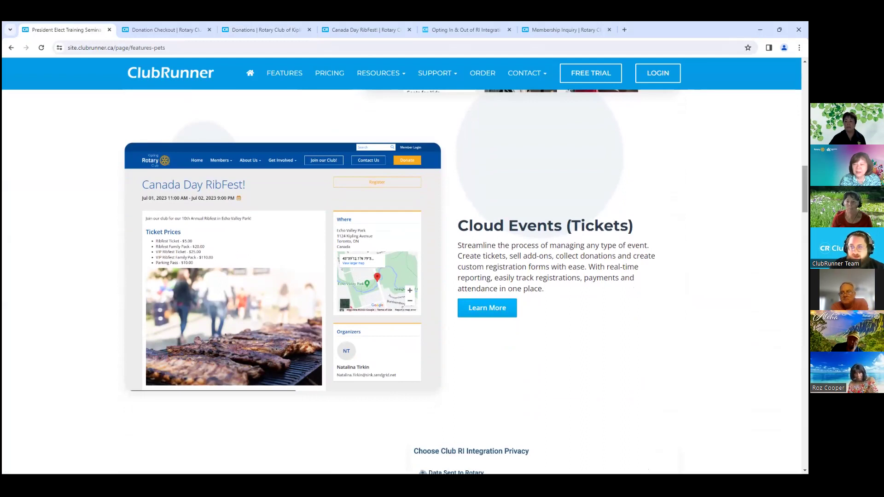
scroll(405, 281, up, 6)
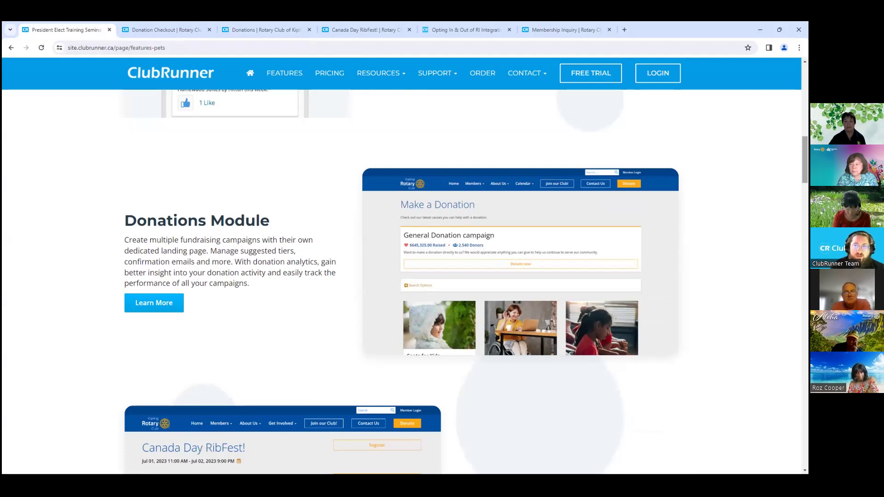
Step: Open the clubrunner.ca home page in a new browser tab
click(628, 31)
text(clubrunner.)
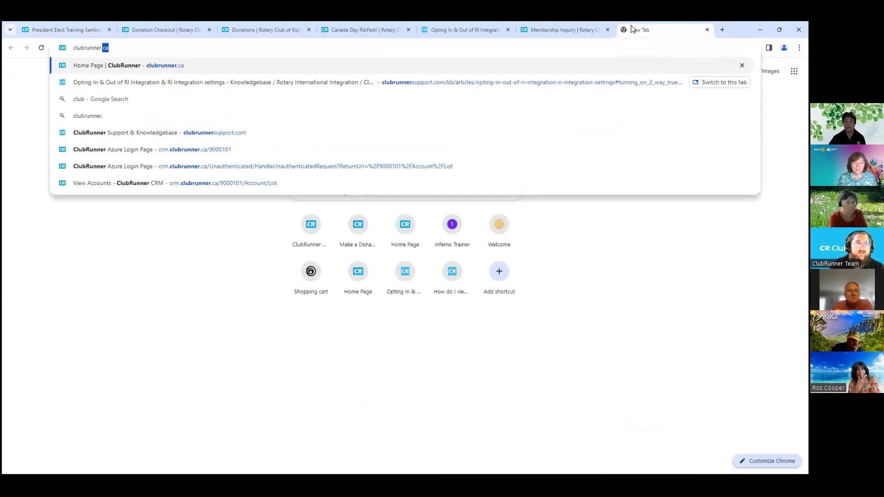
key(Return)
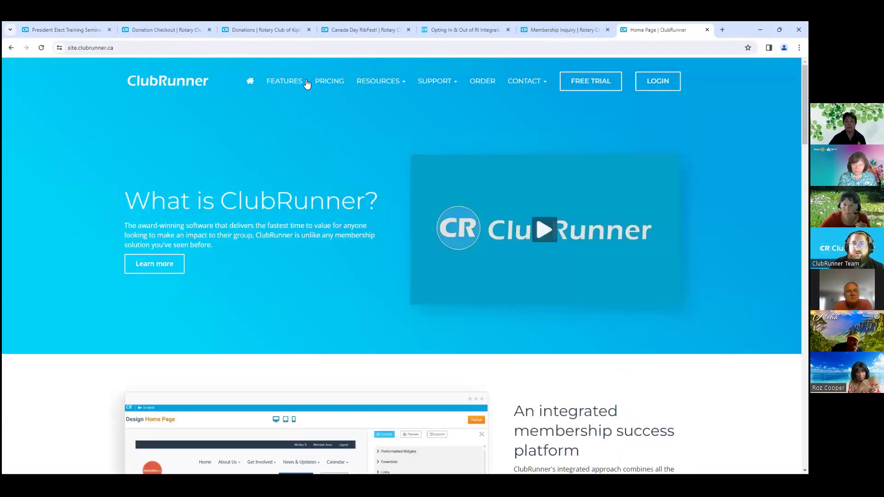
Step: Open the Online Payment feature's page from the site's features overview
click(284, 80)
scroll(414, 193, down, 4)
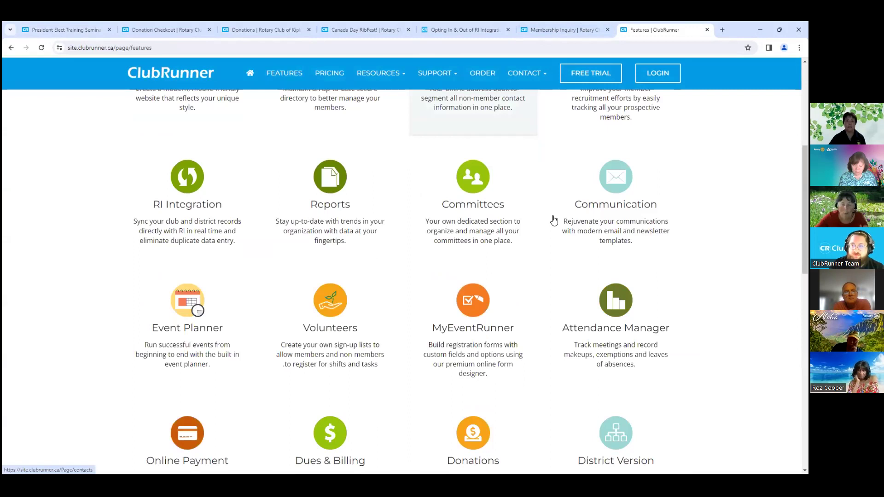
scroll(459, 267, down, 5)
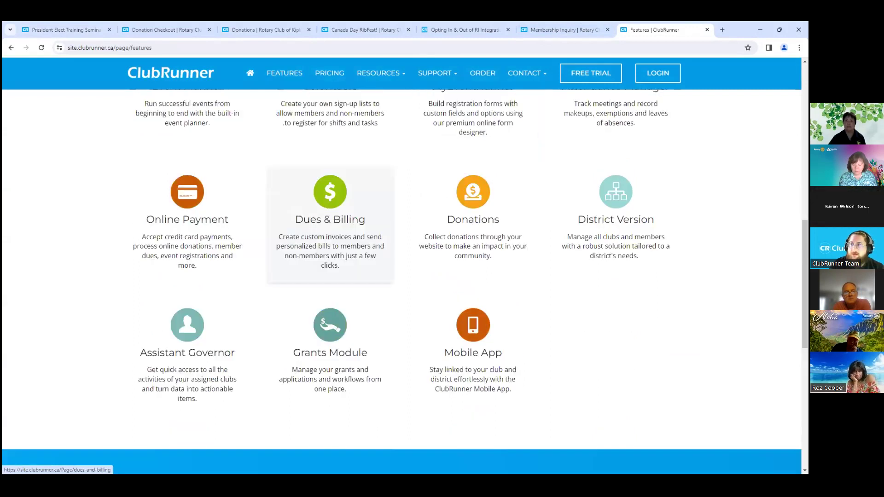
click(330, 221)
click(382, 51)
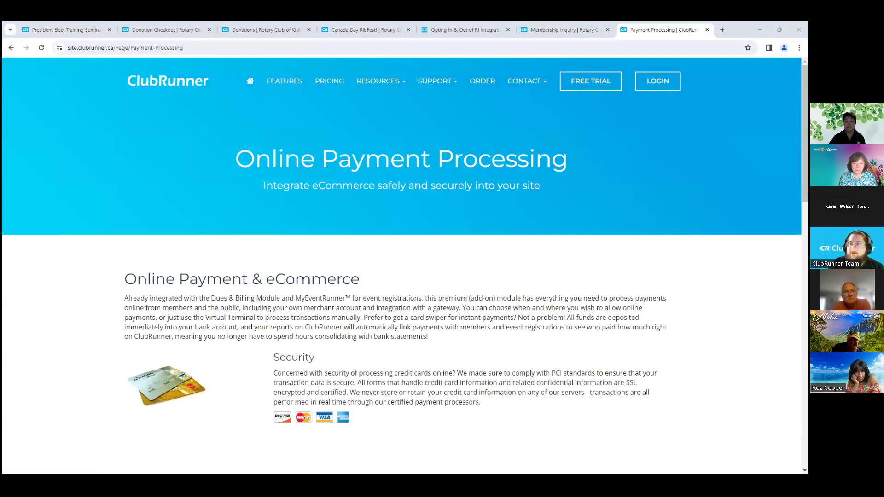
Step: Review the Online Payment Processing page, including its donation collection details and country-specific information choices
scroll(402, 267, down, 10)
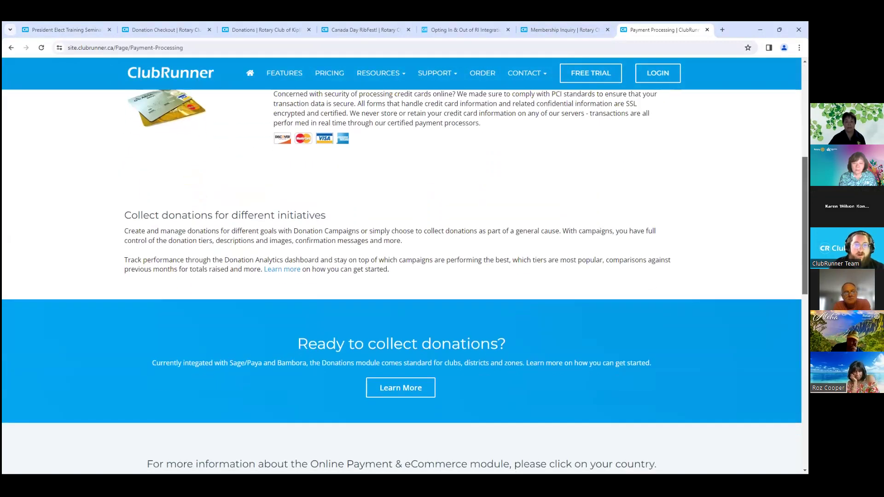
scroll(543, 310, down, 1)
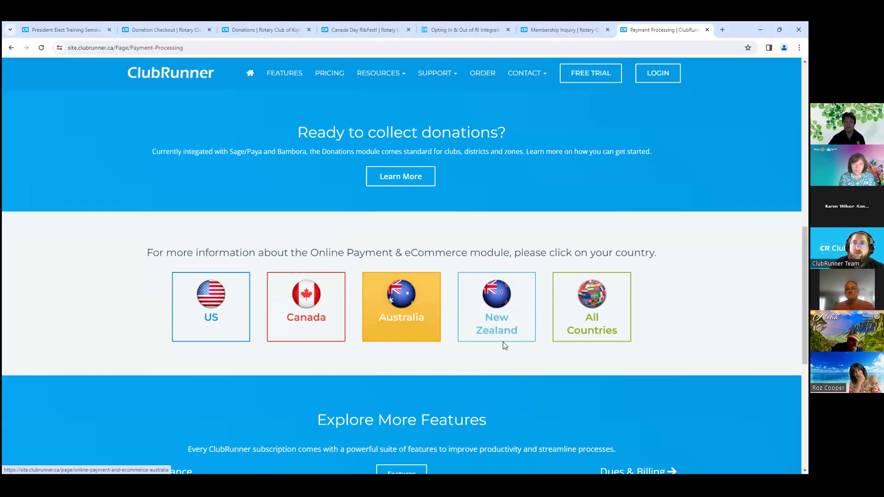
scroll(297, 97, down, 7)
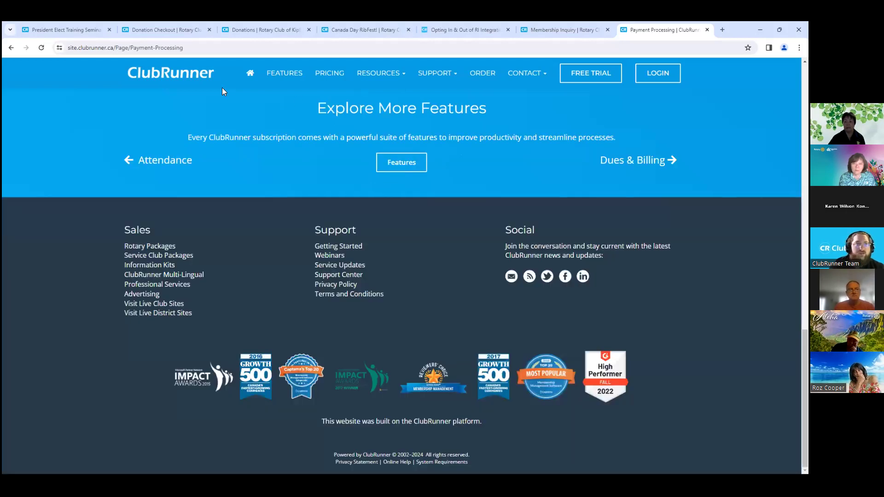
scroll(290, 165, up, 5)
scroll(290, 169, up, 10)
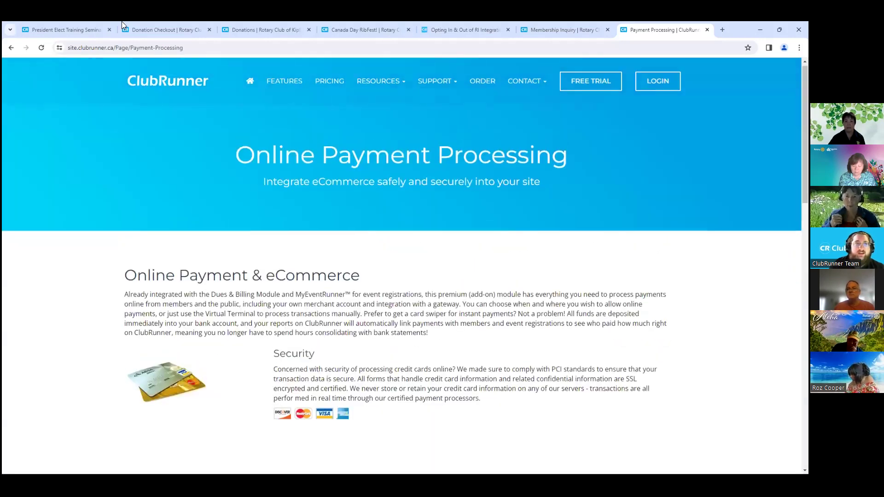
Step: Return to the club's Donations report and open the Site Administrators welcome page
click(163, 29)
scroll(225, 64, up, 4)
click(259, 28)
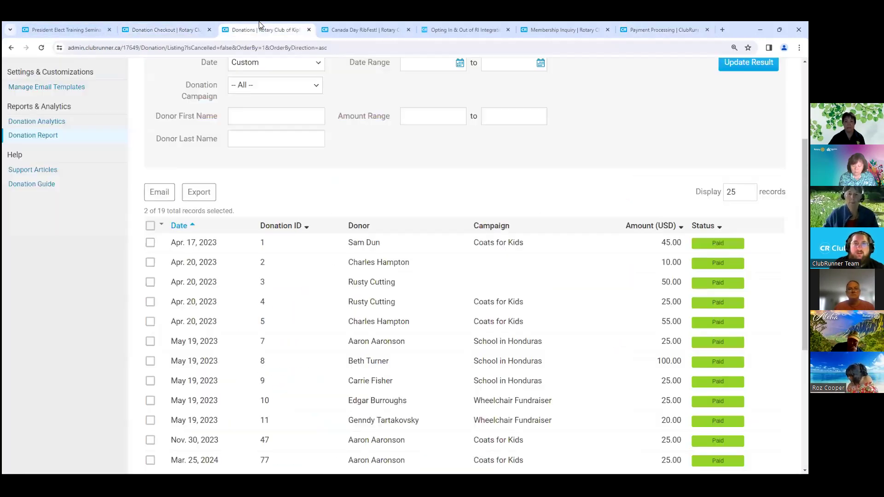
scroll(264, 166, up, 3)
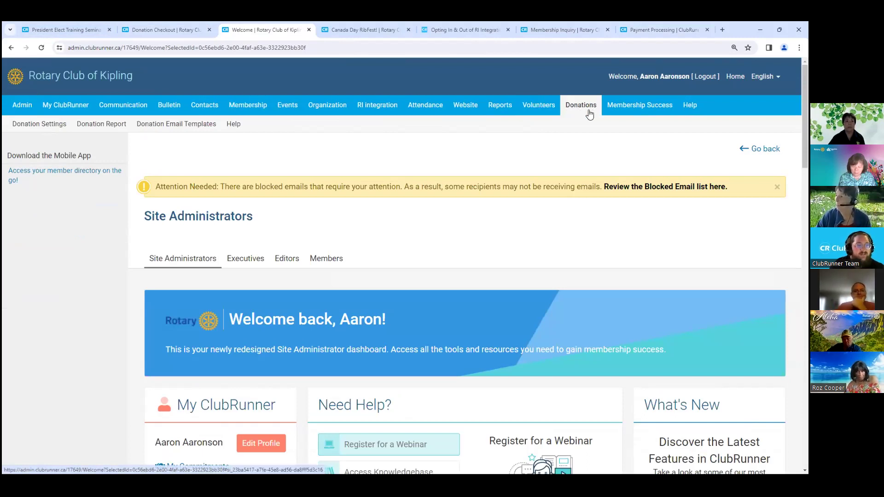
Step: Open the Donation Settings page and review the general campaign's available amounts and payment account details
click(60, 124)
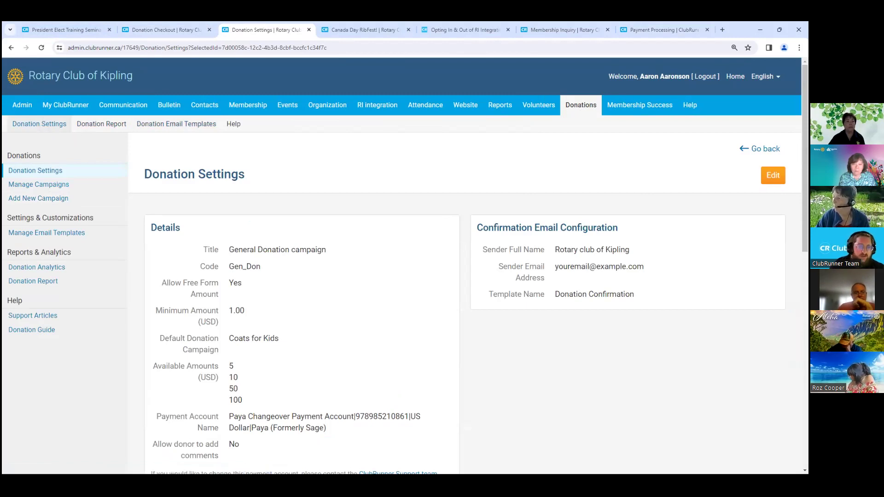
scroll(404, 266, down, 2)
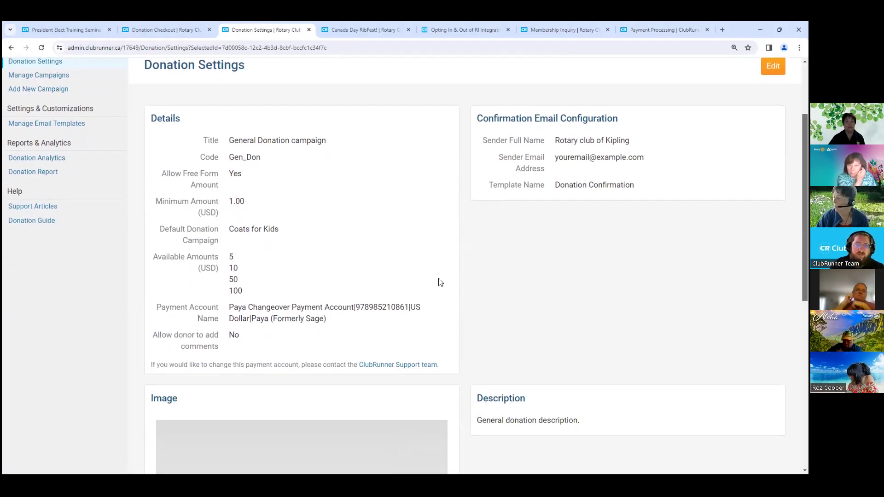
drag(148, 262, 265, 296)
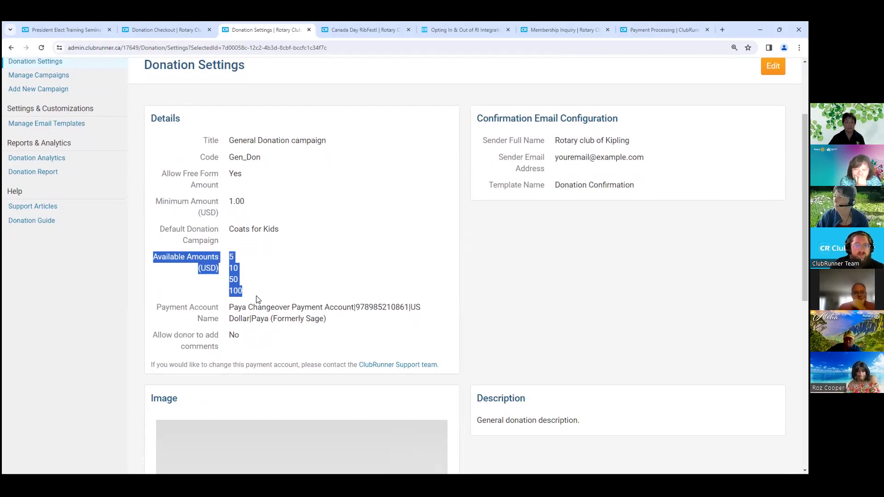
drag(228, 308, 364, 322)
click(368, 326)
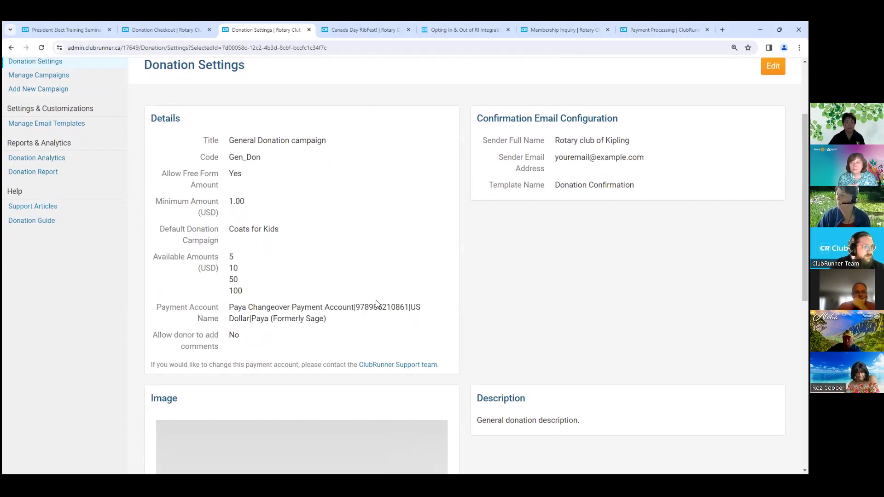
scroll(405, 265, down, 1)
scroll(405, 265, up, 2)
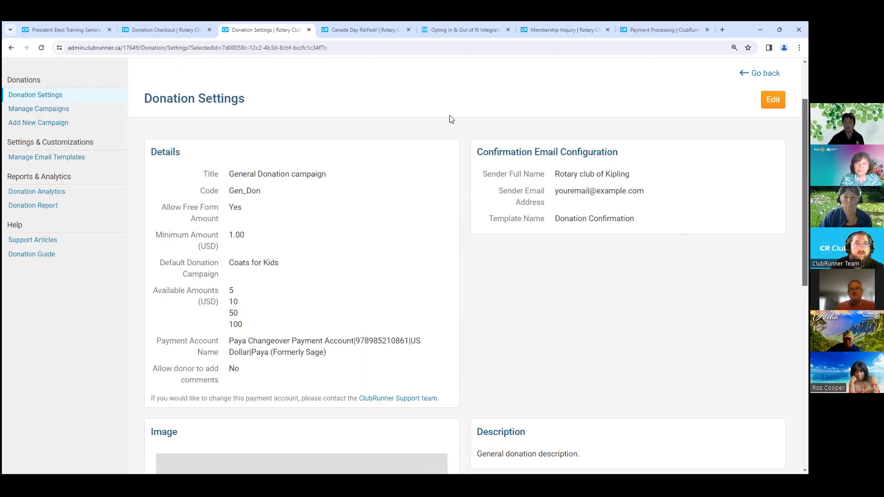
Step: Show the Cloud Events (Tickets) section of the features page and open the Canada Day RibFest event page
click(62, 28)
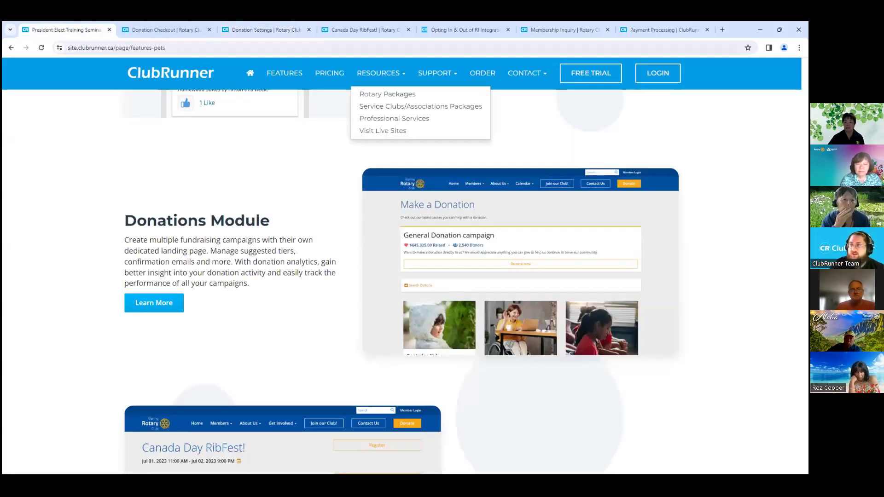
scroll(465, 281, down, 6)
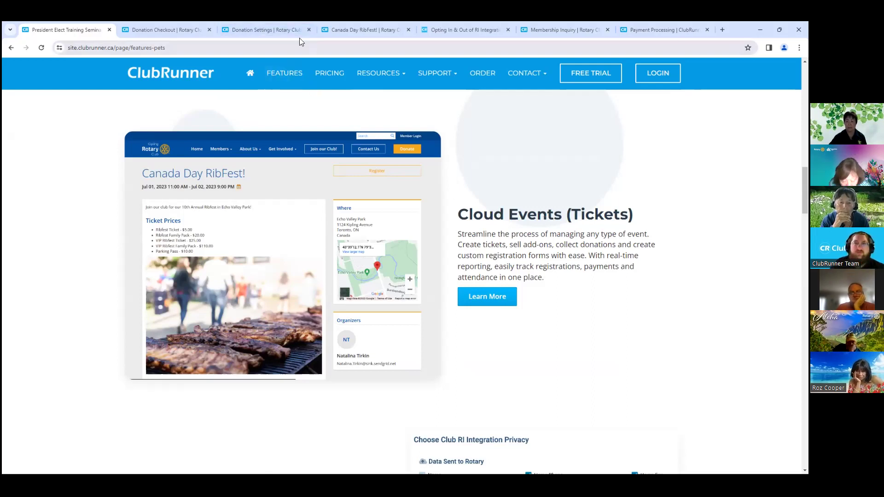
click(362, 29)
scroll(365, 115, down, 1)
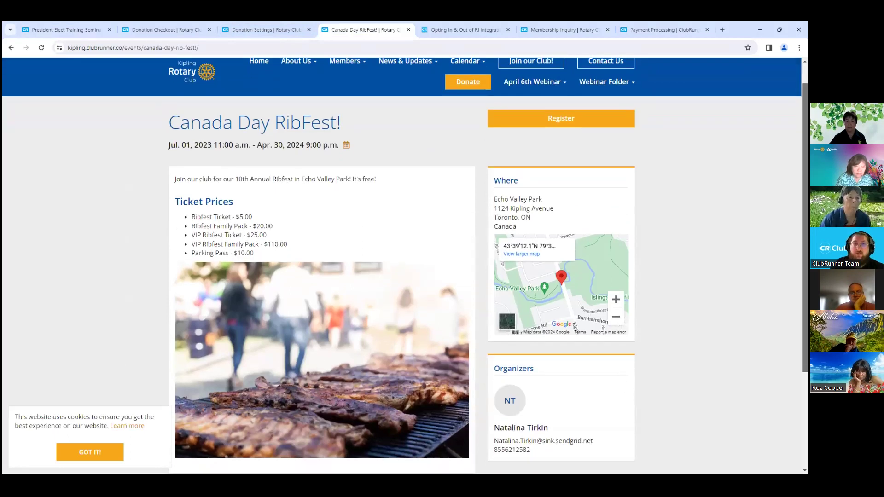
Step: Review the Canada Day RibFest event page, highlighting its title and venue address
drag(148, 88, 338, 107)
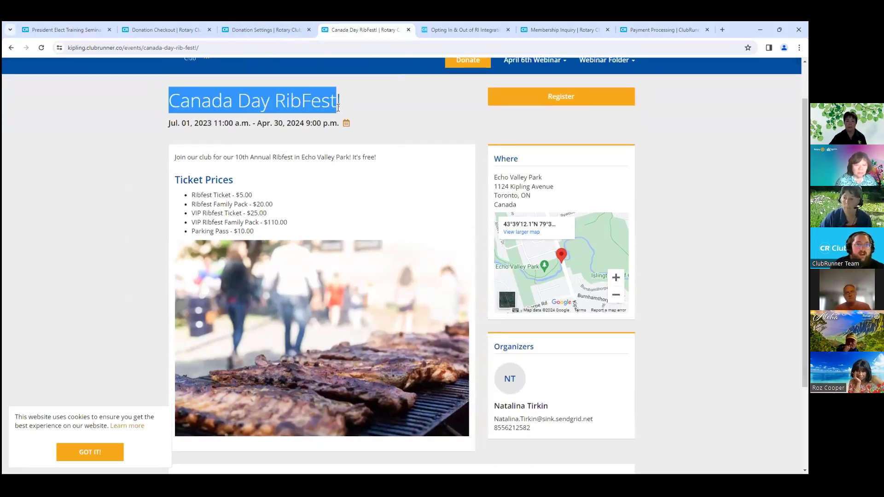
click(364, 114)
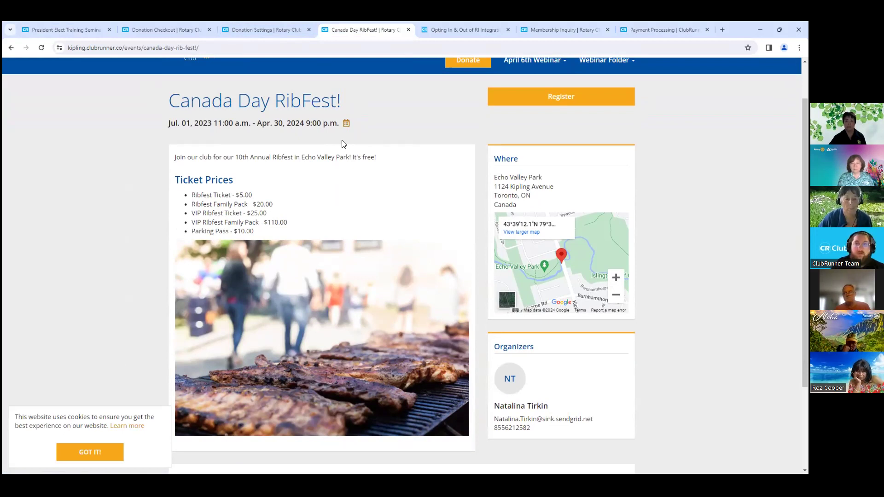
scroll(385, 151, down, 1)
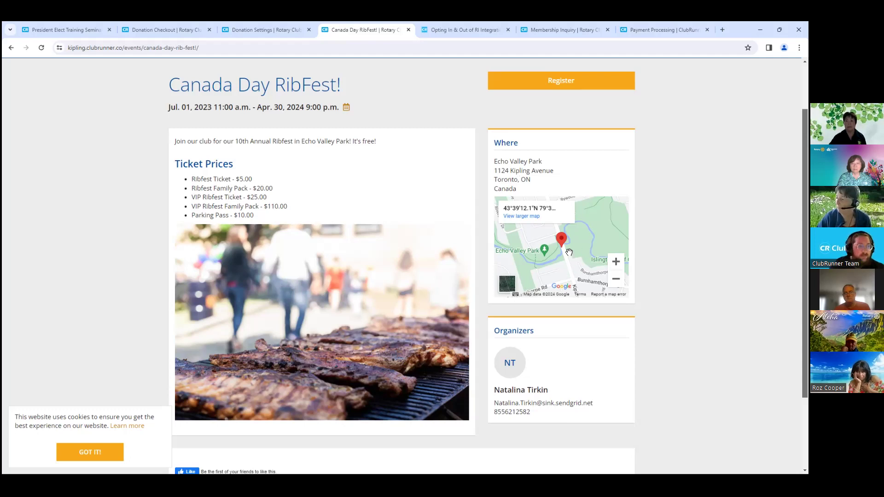
drag(532, 190, 492, 158)
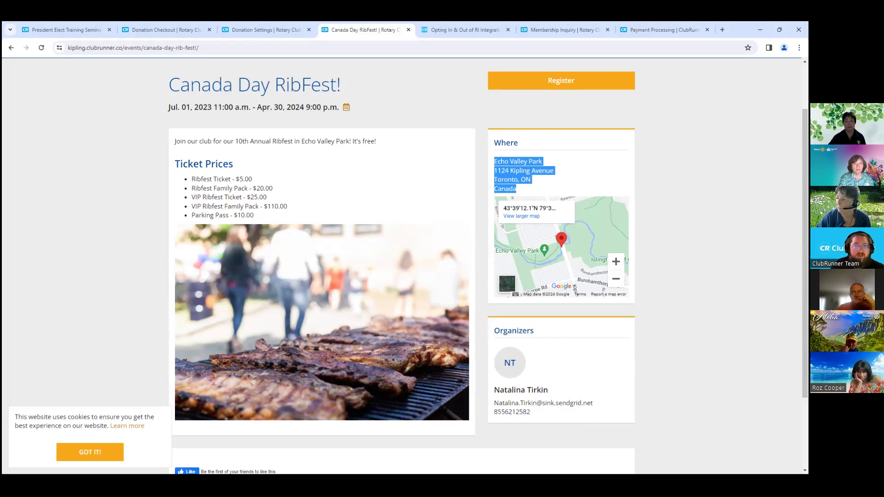
Step: Open the event's registration form and select two Ribfest Tickets and two Ribfest VIP Tickets
click(573, 90)
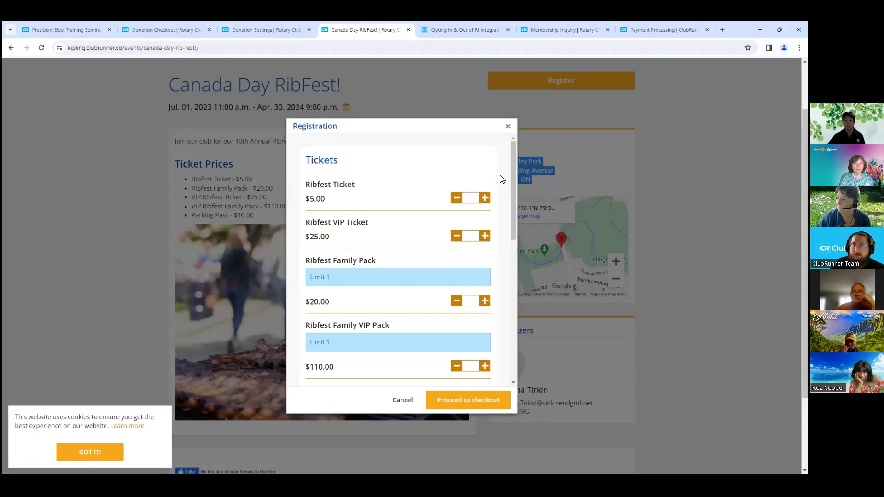
mouse_move(515, 170)
mouse_down()
mouse_move(507, 317)
mouse_move(517, 157)
mouse_up()
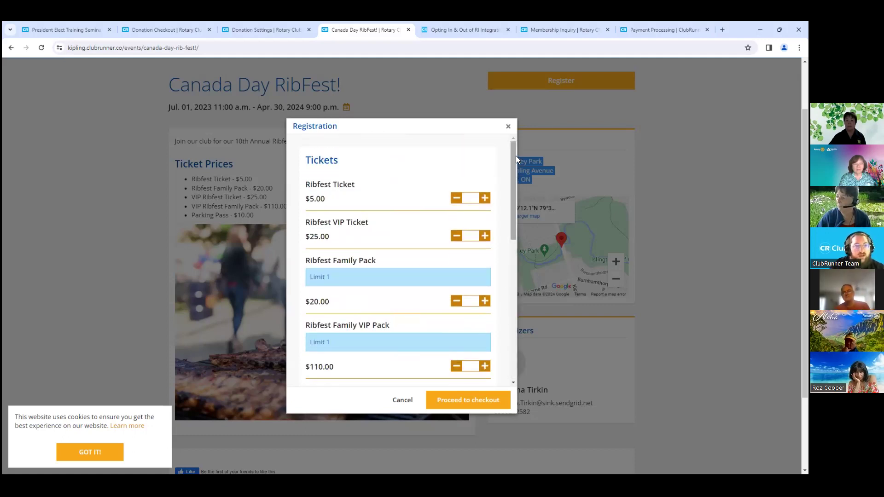
drag(306, 185, 352, 210)
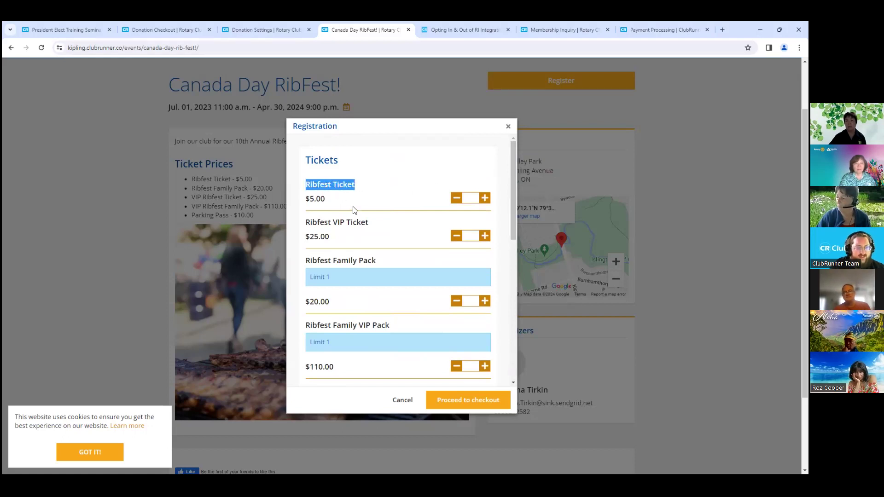
click(355, 210)
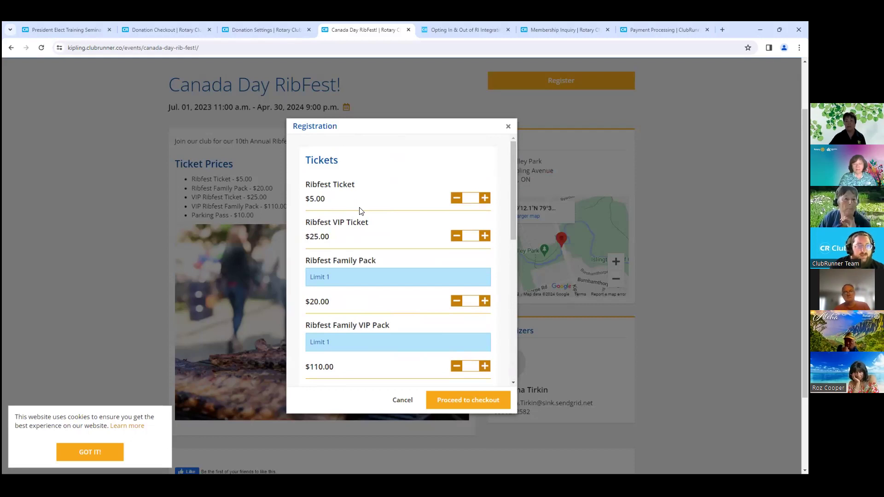
drag(303, 181, 390, 196)
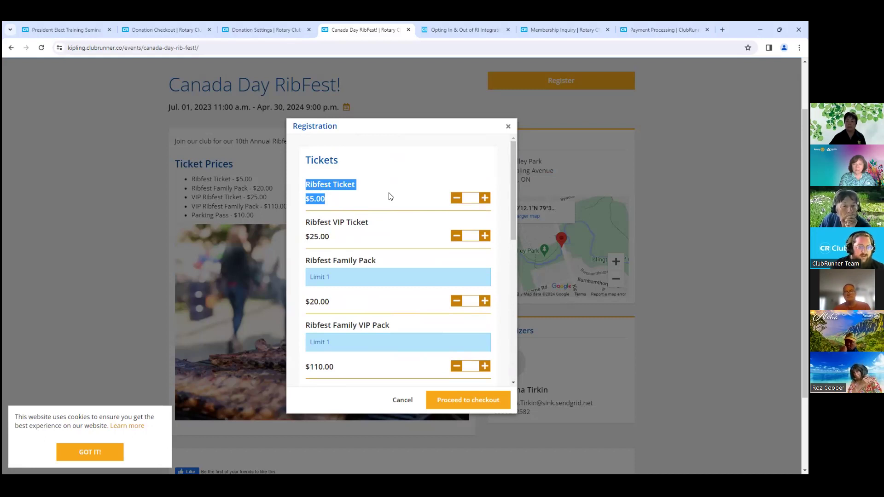
click(484, 198)
click(484, 198)
click(484, 236)
click(484, 236)
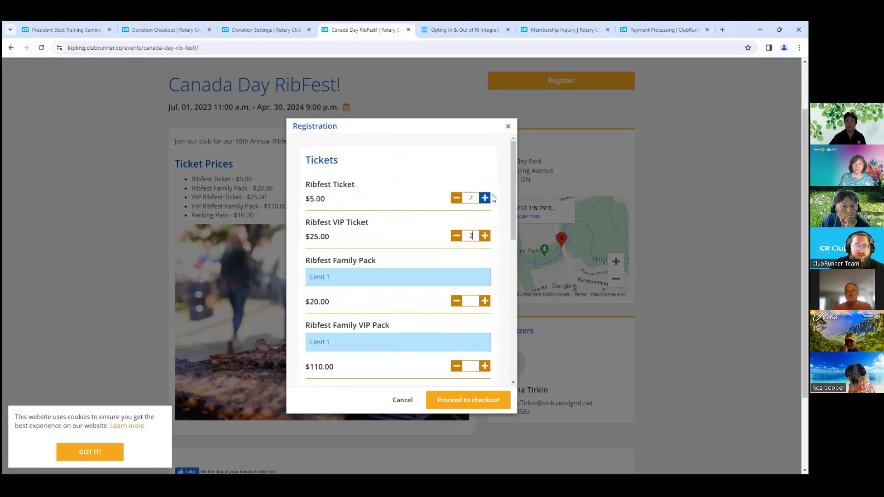
Step: Expand the Parking Pass options under Products & Add-ons and add one Parking Pass
drag(512, 183, 507, 277)
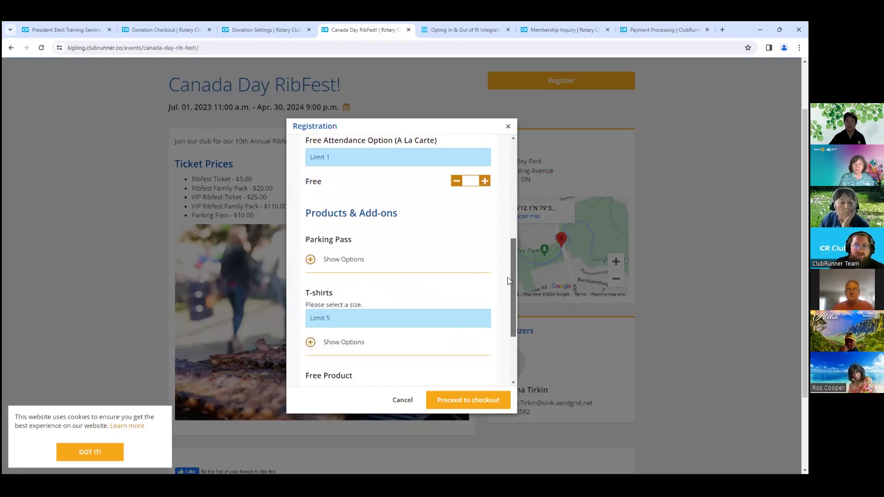
drag(305, 214, 407, 219)
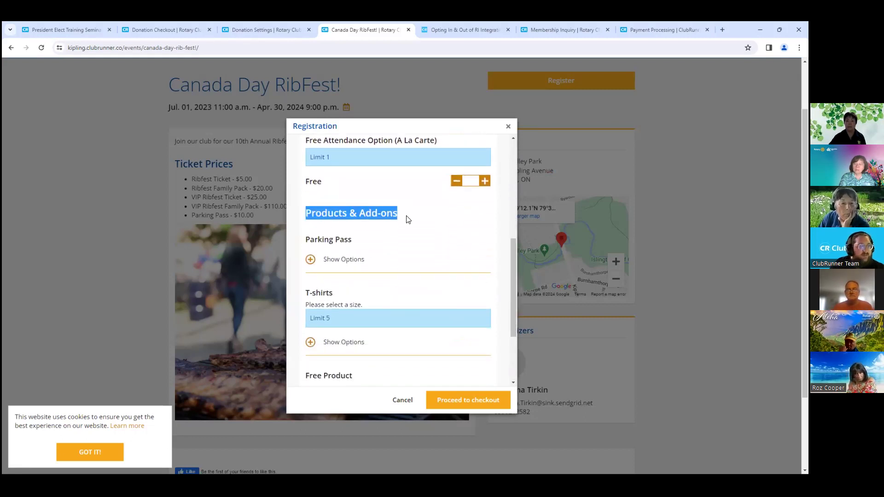
click(408, 219)
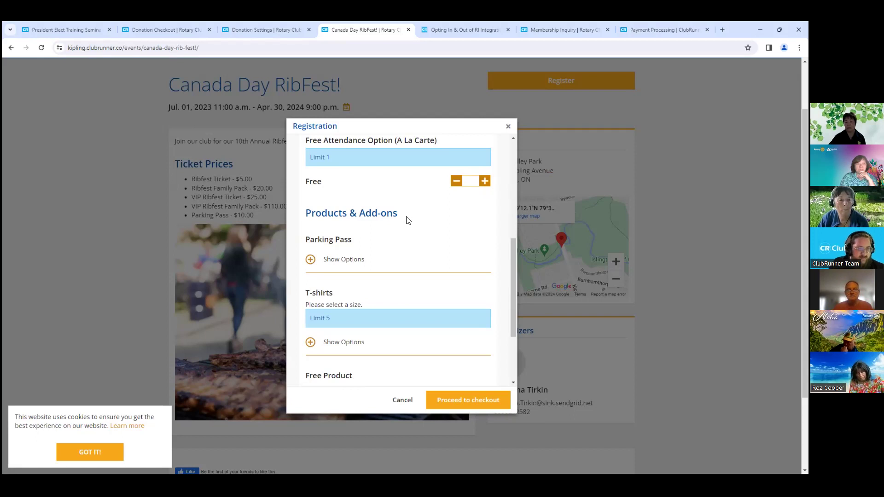
click(311, 260)
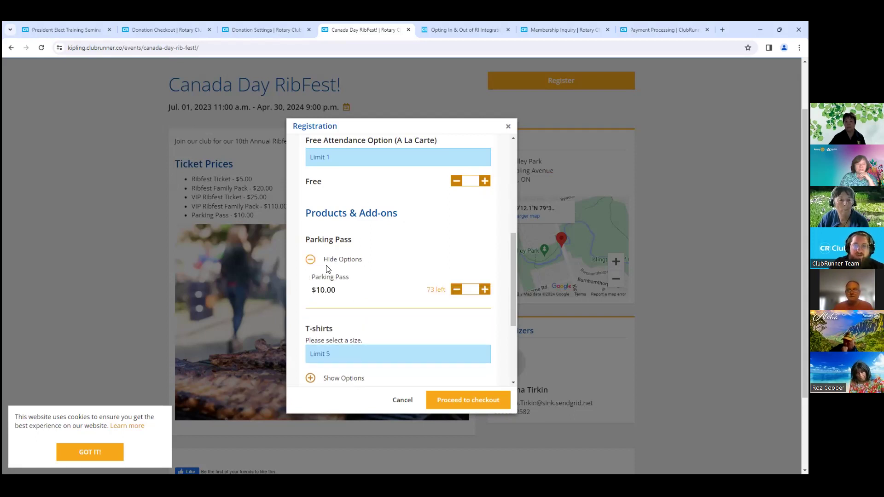
click(484, 289)
Step: Expand the T-shirts options and add one Med, one Large and one X-large shirt
drag(514, 266, 511, 303)
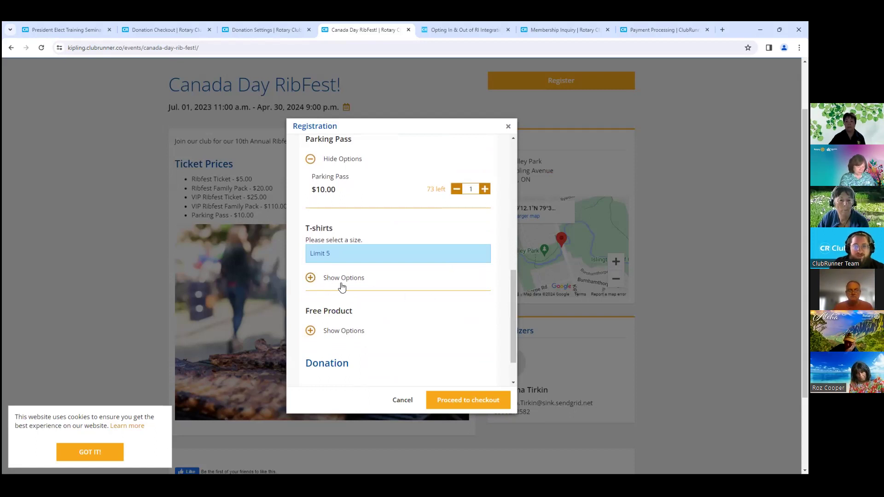
click(311, 279)
drag(514, 271, 509, 297)
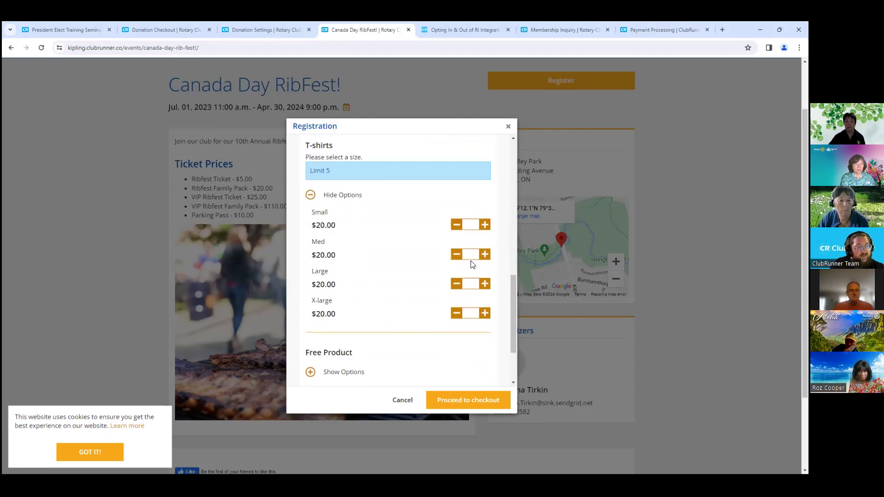
click(484, 313)
click(484, 284)
click(485, 254)
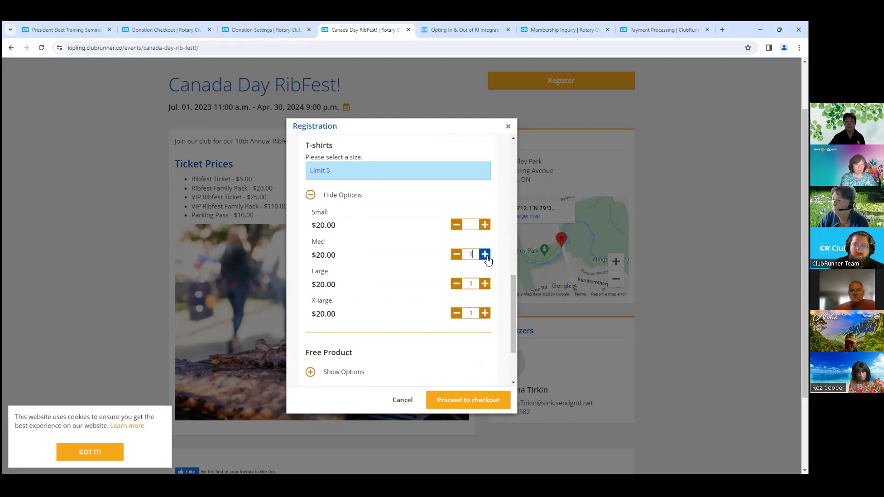
Step: Expand the Free Product options and examine the availability of the Free Sunglasses
drag(510, 297, 512, 330)
click(353, 289)
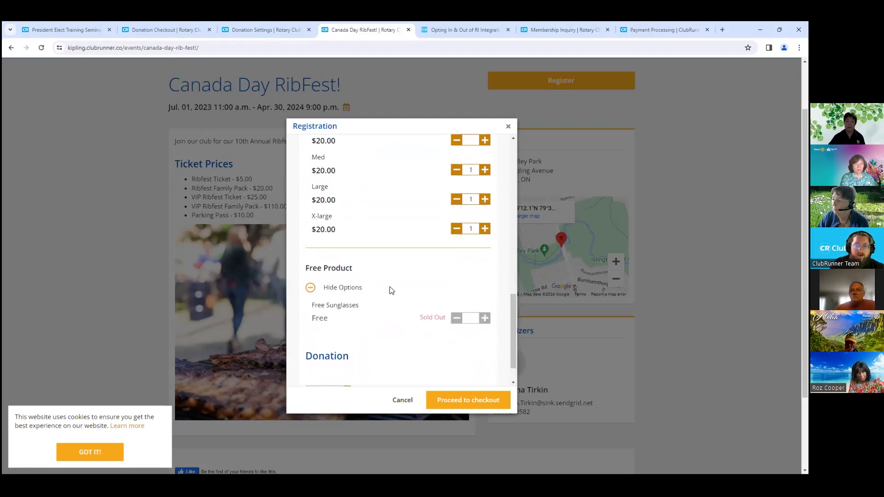
scroll(390, 286, down, 1)
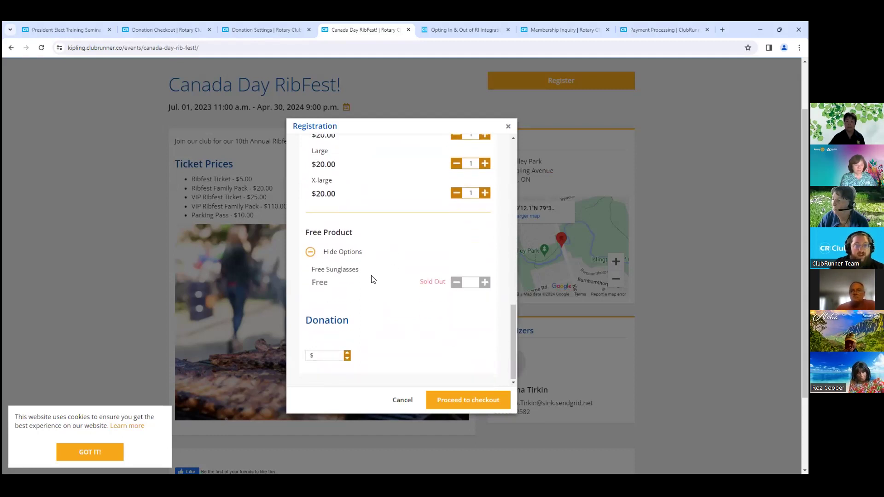
drag(421, 282, 451, 284)
click(448, 290)
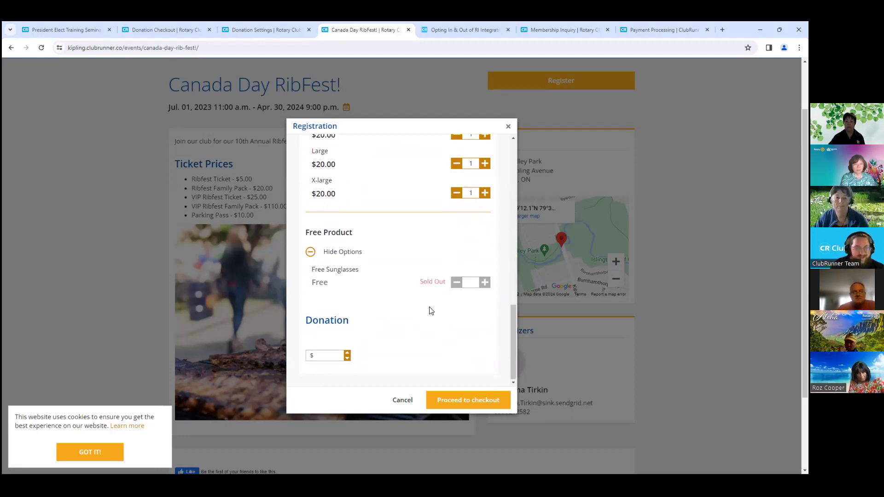
Step: Add a $20.00 donation to the registration, check the selections and proceed to checkout
click(330, 358)
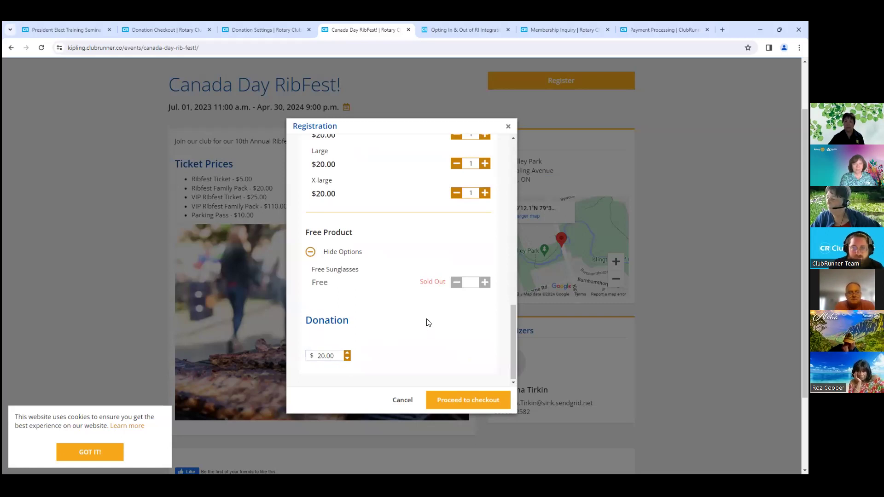
scroll(424, 339, up, 12)
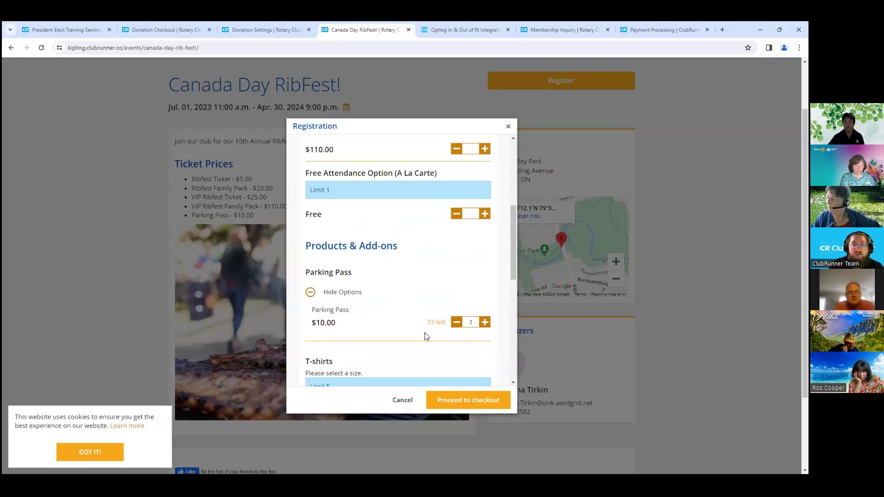
scroll(428, 330, down, 12)
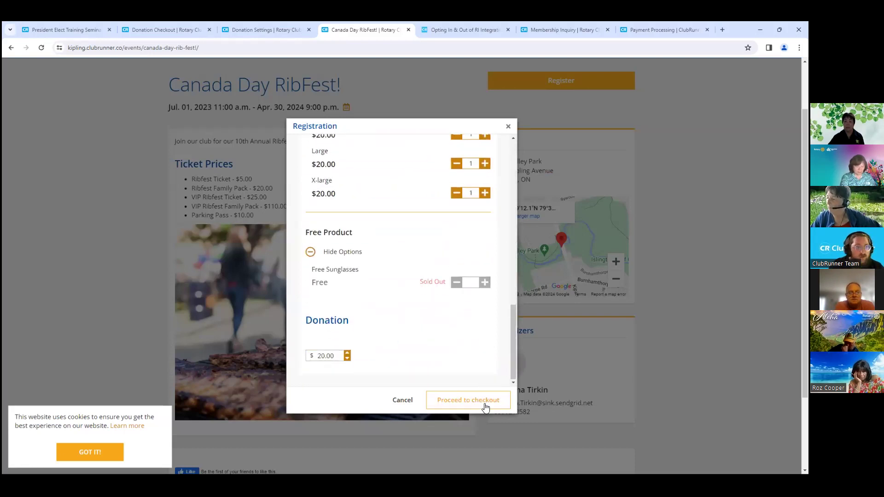
click(485, 405)
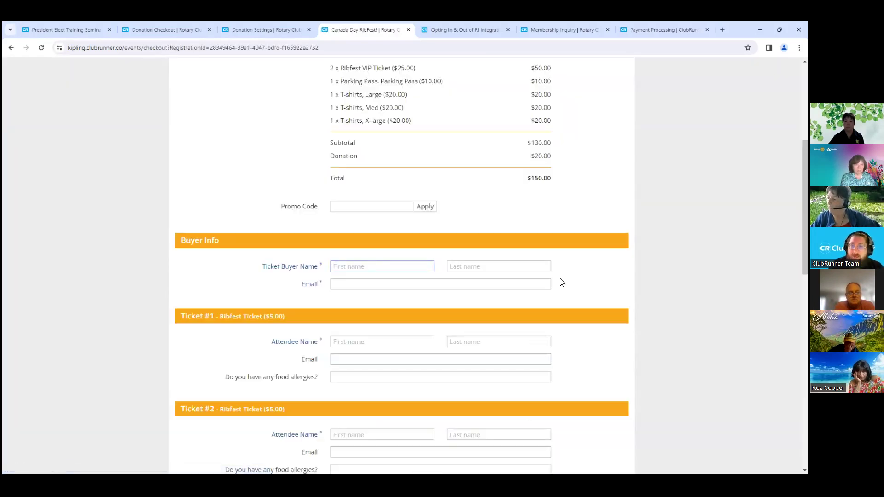
Step: Review the Order Summary on the checkout page, highlighting the items, donation and total
scroll(488, 266, up, 2)
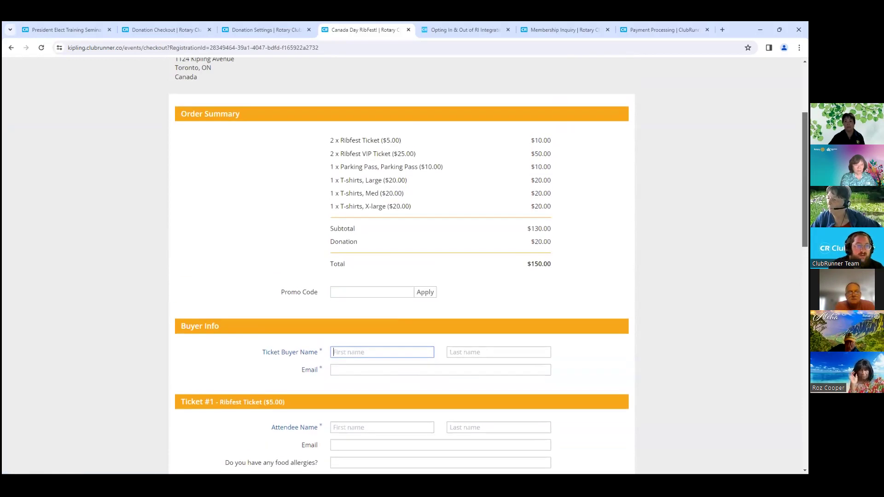
drag(321, 140, 568, 287)
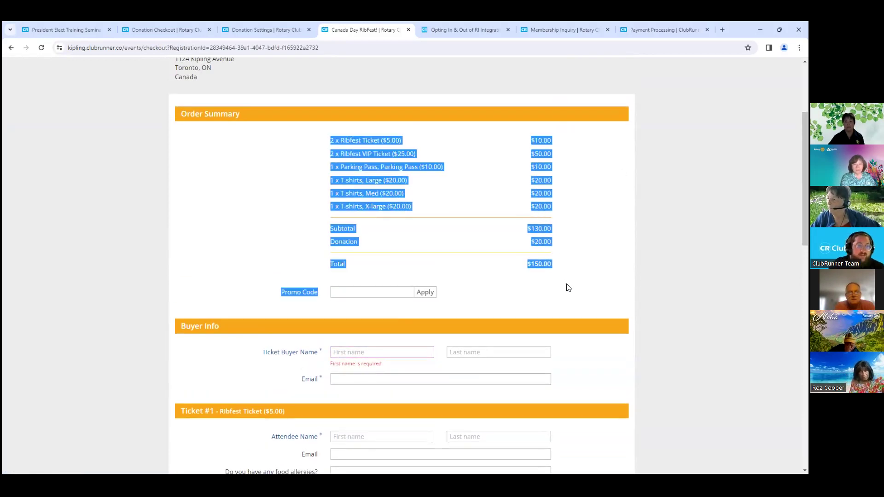
click(533, 266)
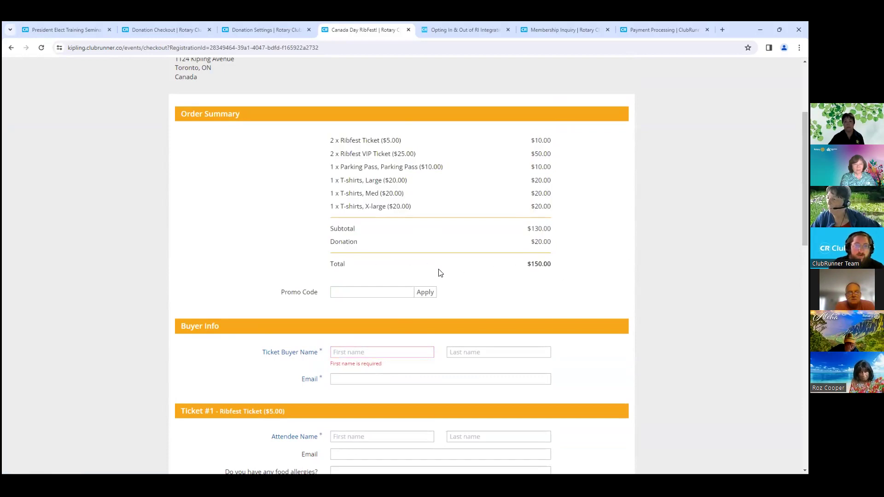
Step: Review the Promo Code, Buyer Info and ticket attendee fields on the checkout page, highlighting Ticket #1's food allergies question
click(372, 289)
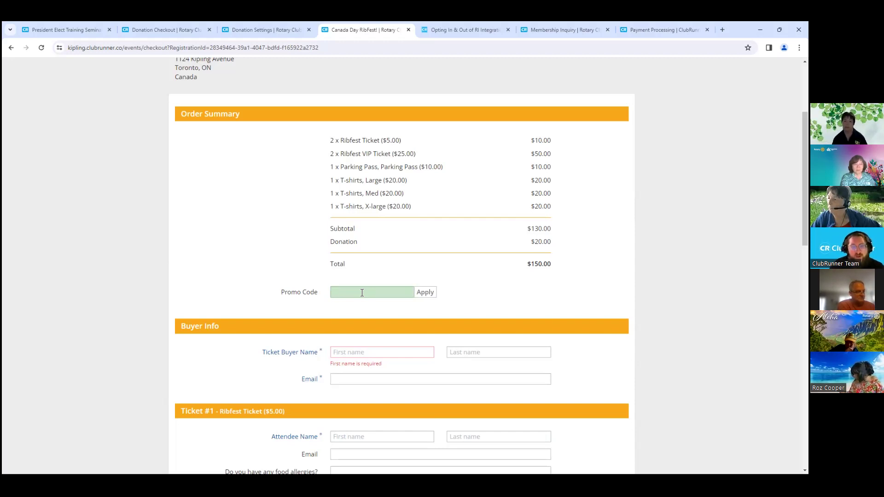
scroll(362, 293, down, 2)
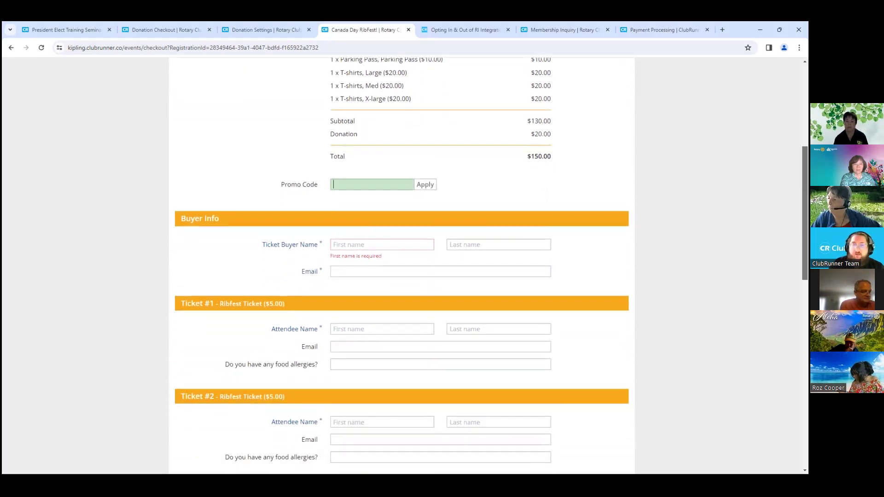
scroll(399, 267, down, 7)
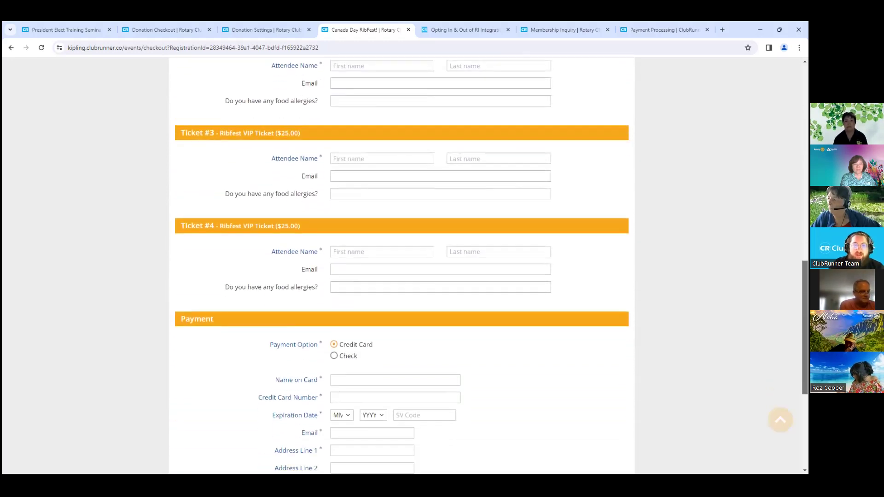
scroll(399, 267, up, 3)
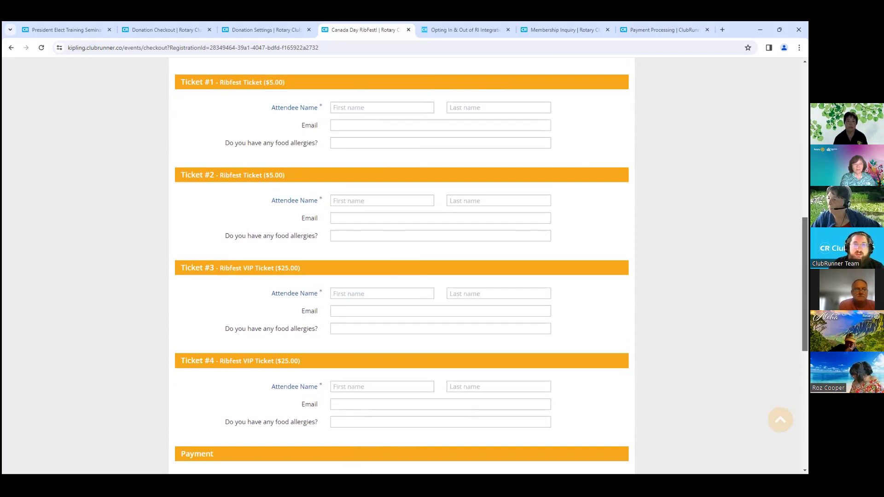
drag(225, 144, 323, 147)
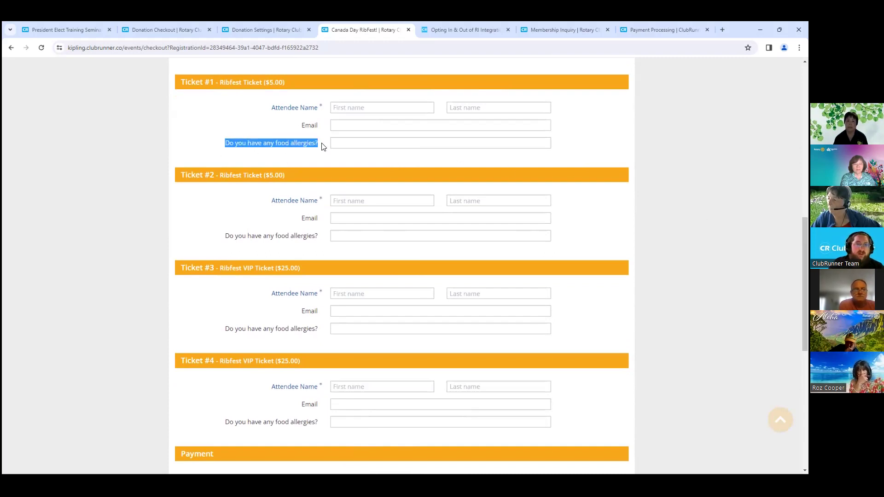
click(323, 146)
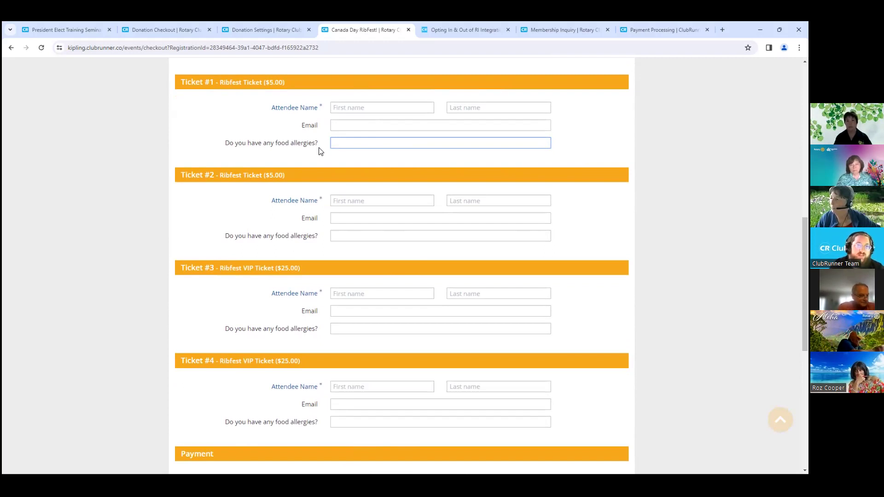
scroll(321, 151, down, 1)
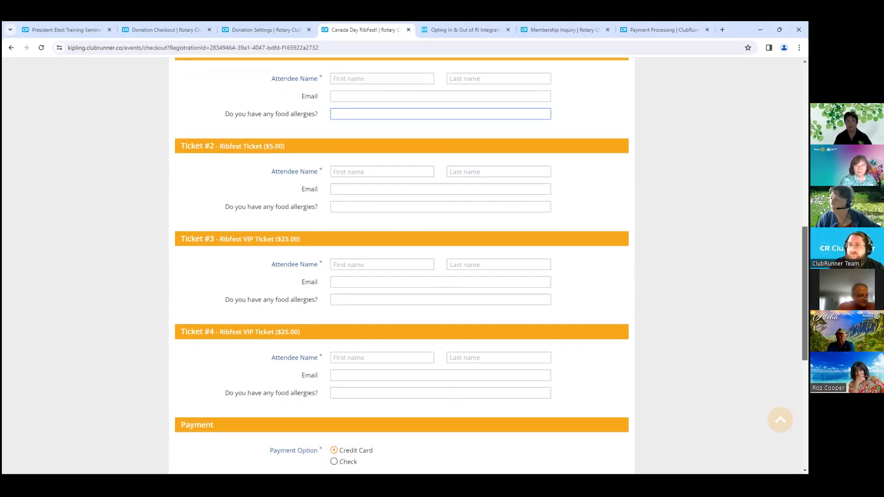
Step: Examine the separate attendee sections for the Ribfest and VIP tickets, continuing down to the credit card payment fields
drag(164, 143, 263, 159)
drag(176, 142, 302, 149)
click(337, 158)
scroll(338, 158, down, 1)
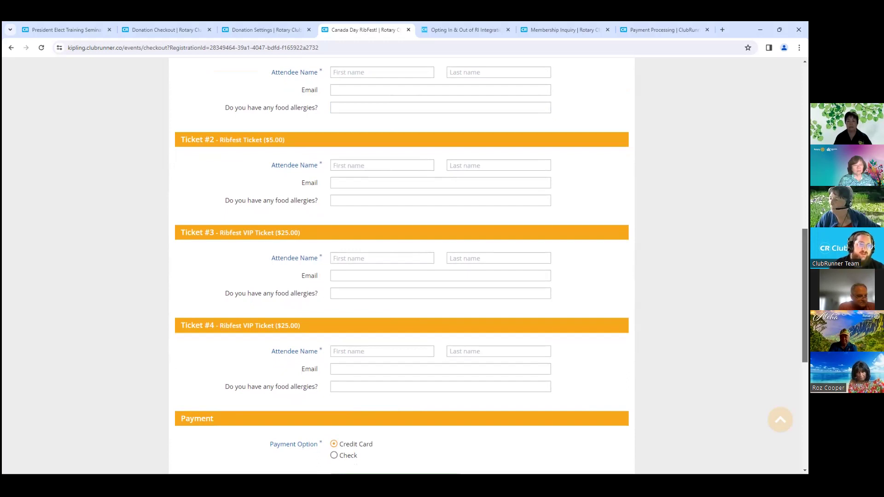
scroll(401, 267, down, 3)
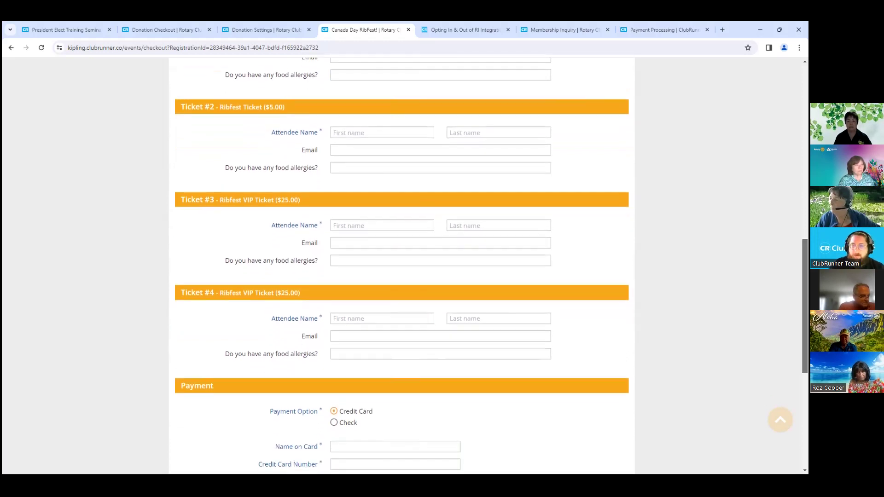
scroll(709, 343, down, 4)
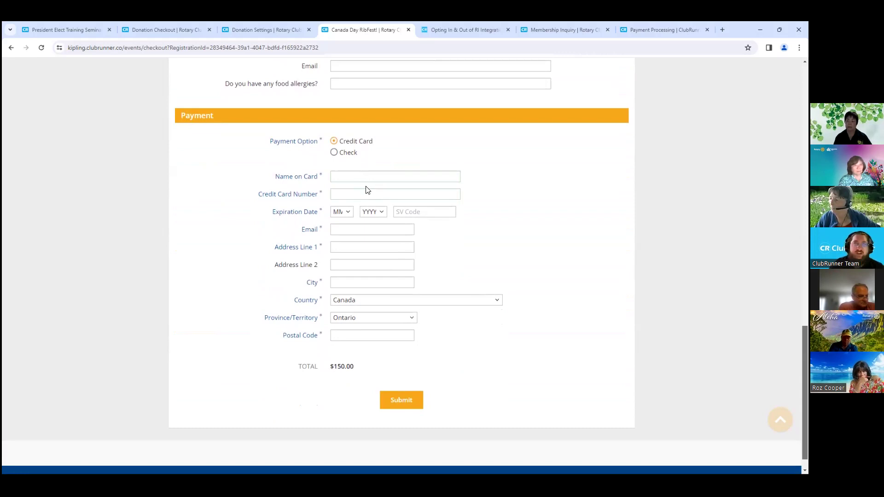
Step: Show the Check payment option and highlight its eTransfer instructions, and return the payment option to Credit Card
click(343, 154)
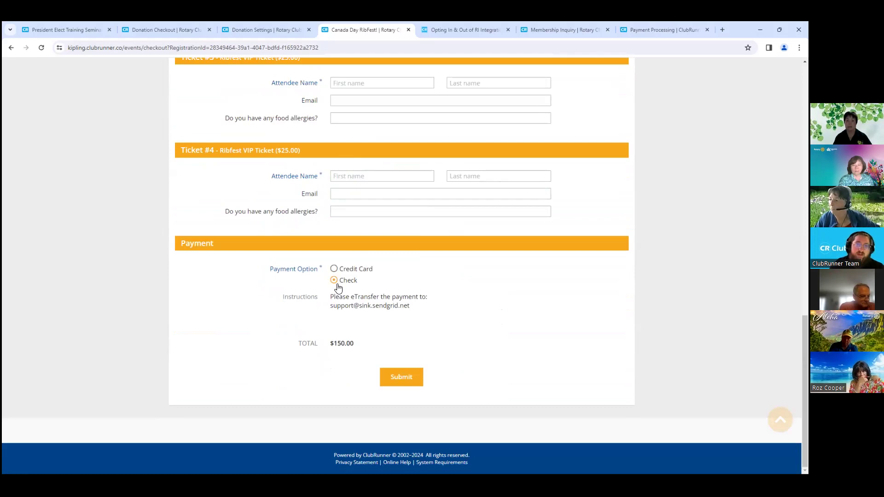
drag(329, 302, 427, 312)
click(416, 333)
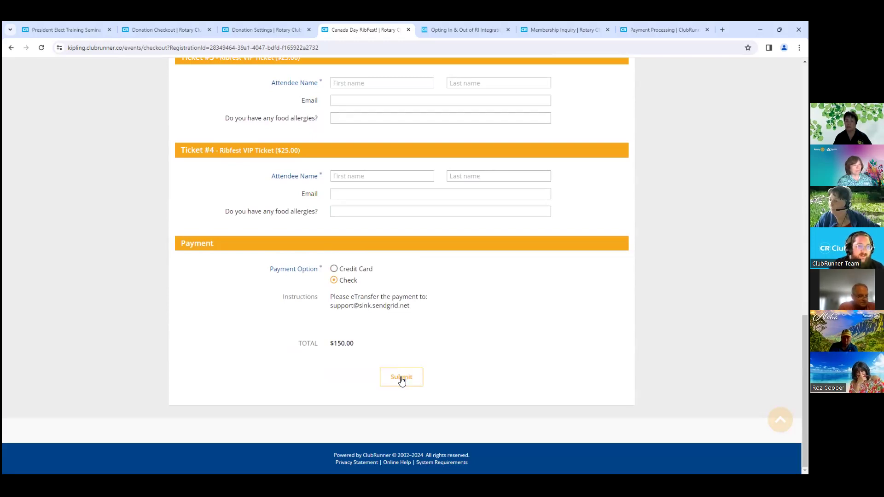
click(340, 271)
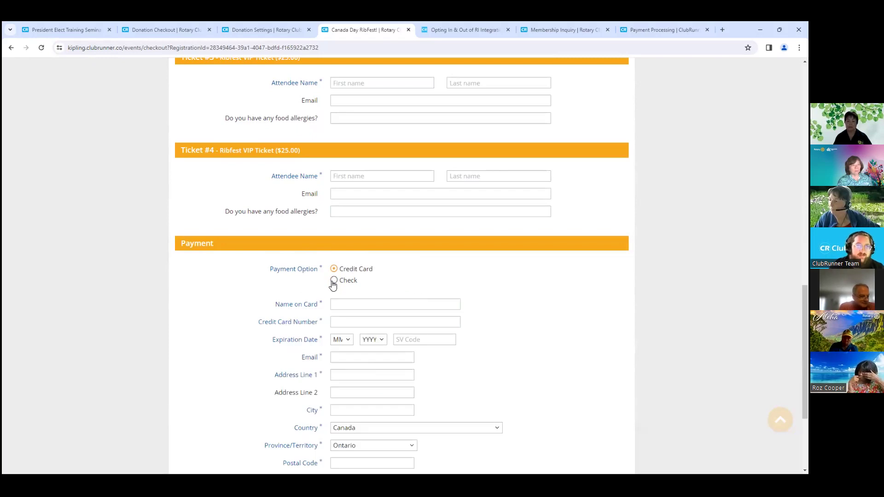
scroll(332, 285, down, 2)
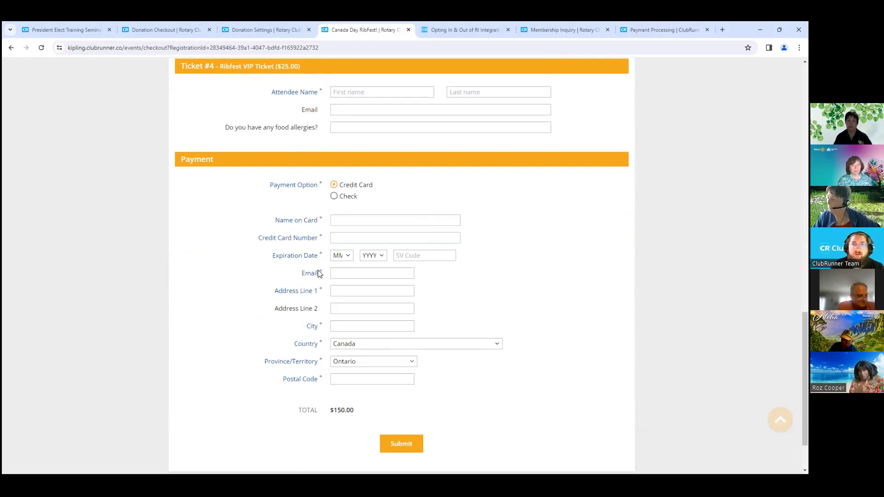
Step: Open the Cloud Events (Tickets) welcome page in the club admin site and read through its introduction
click(255, 29)
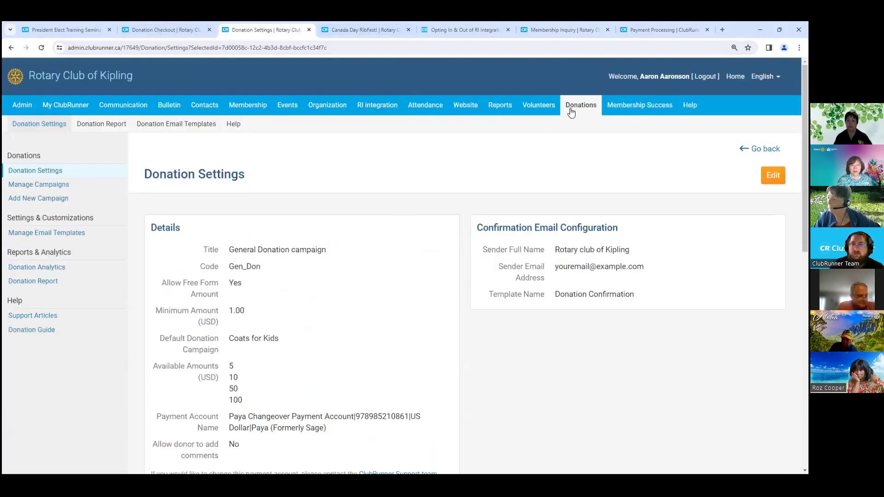
mouse_move(287, 105)
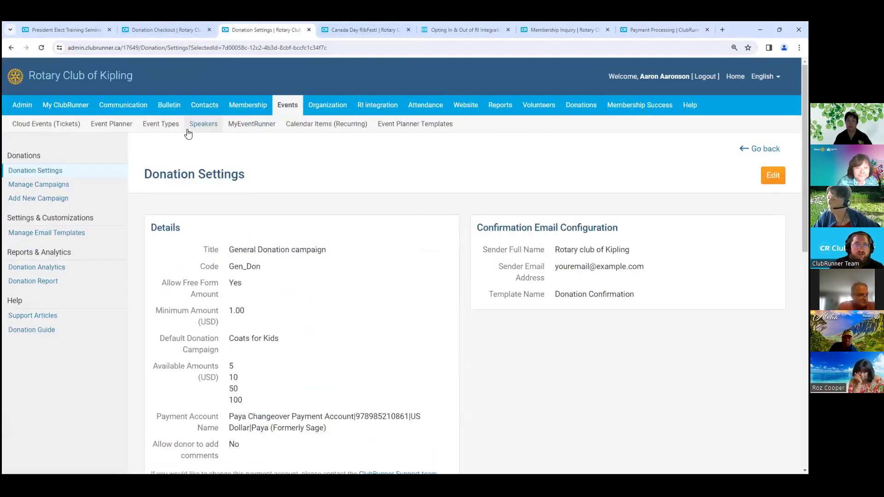
click(42, 127)
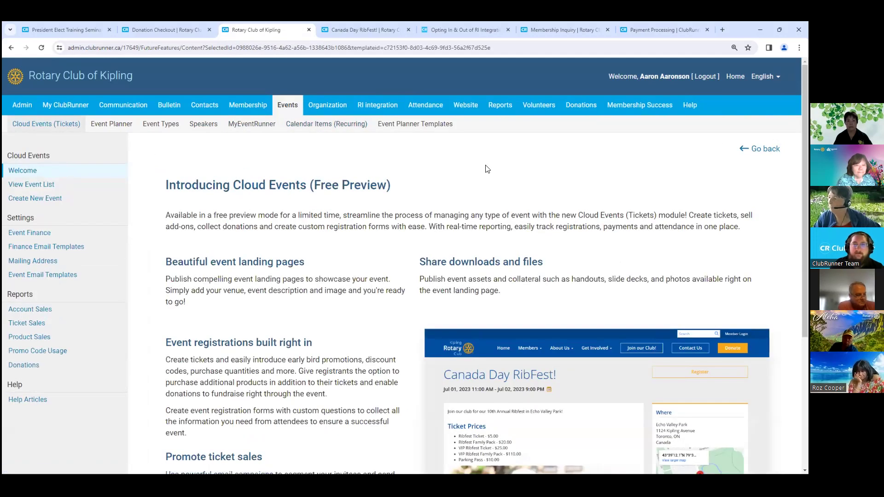
scroll(405, 265, down, 2)
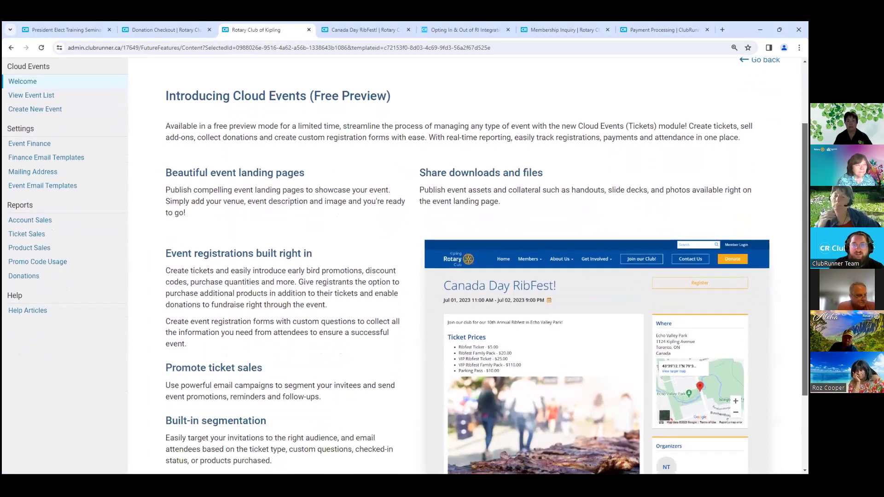
key(ctrl+minus)
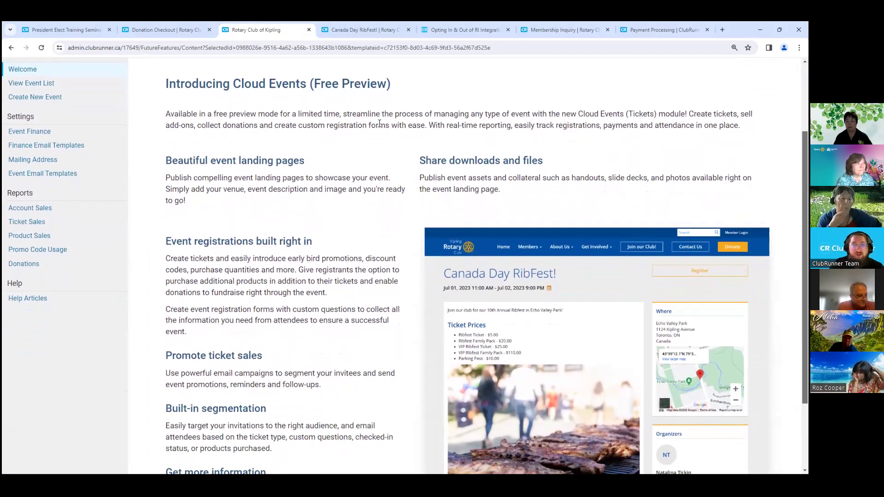
key(ctrl+plus)
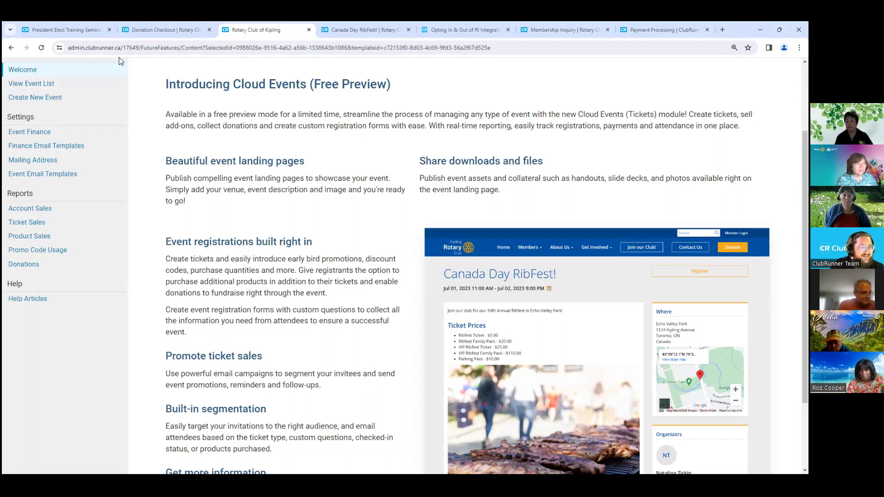
scroll(309, 170, up, 3)
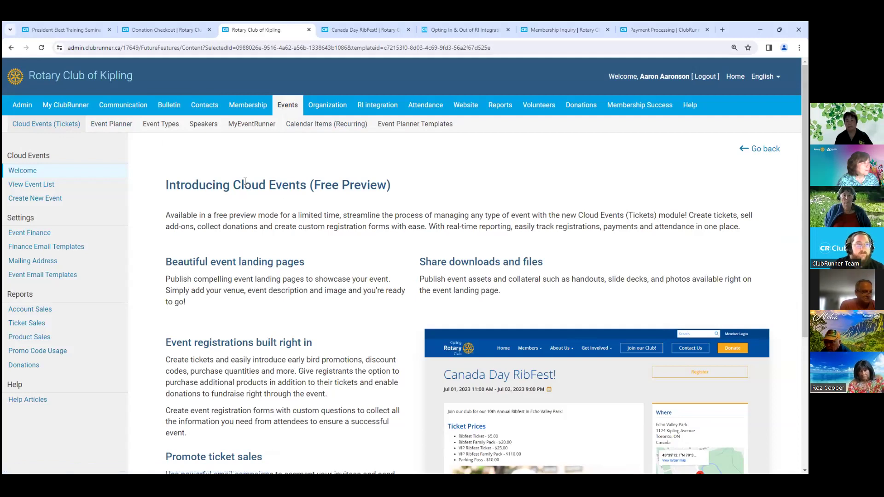
Step: Show the RI 2-Way True Sync section of the President Elect Training Seminar page and examine the support article on turning it on
click(59, 24)
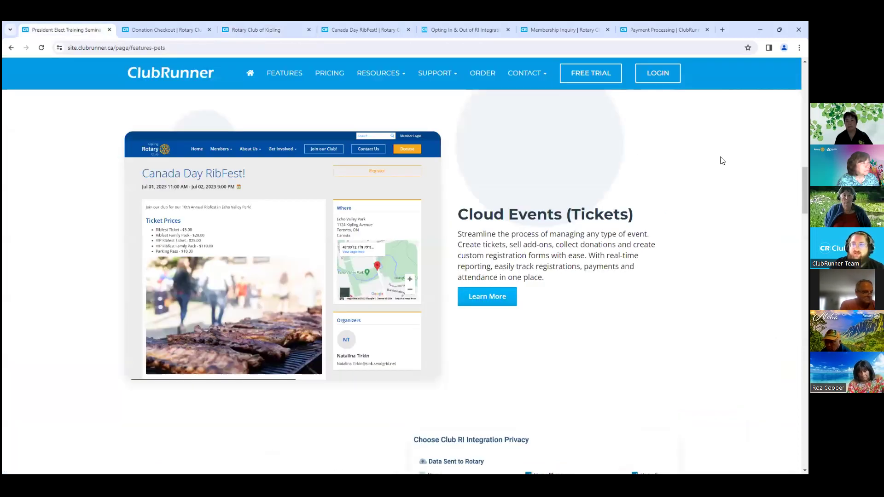
scroll(405, 276, down, 7)
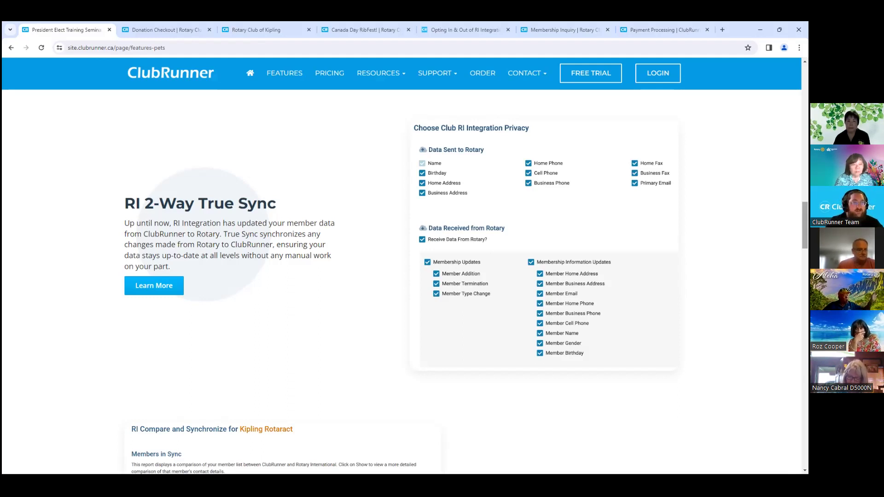
click(449, 28)
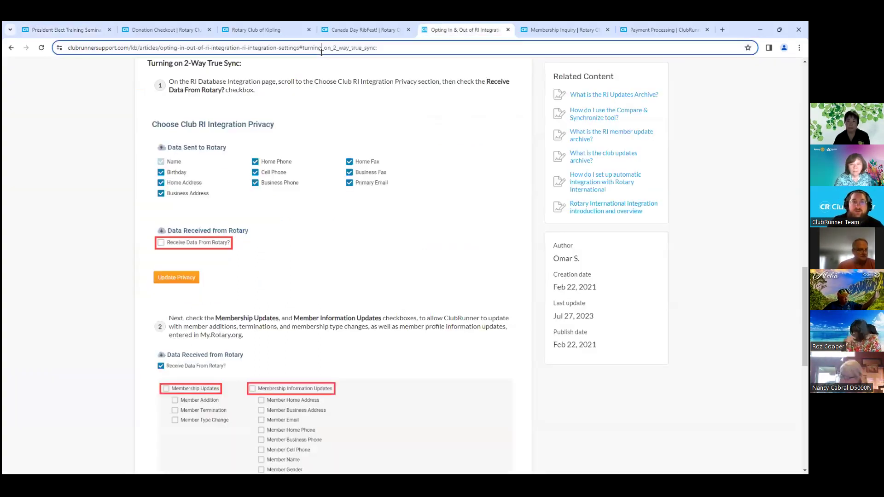
click(321, 49)
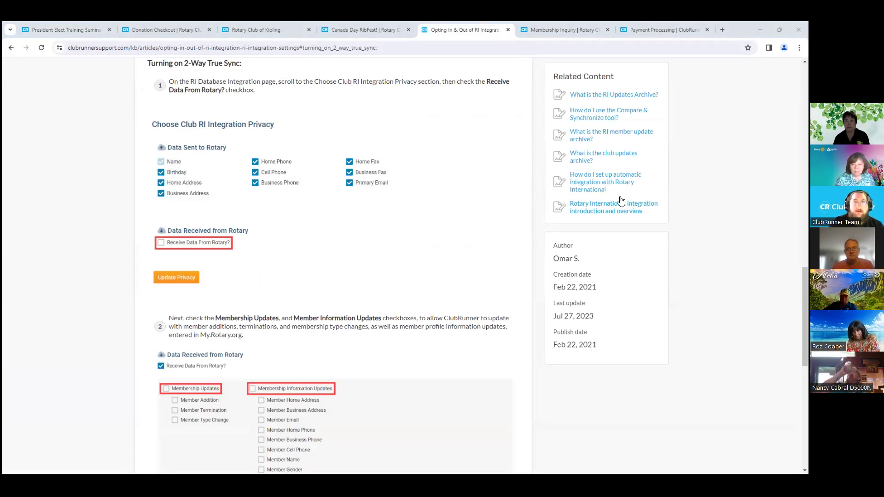
scroll(332, 267, down, 1)
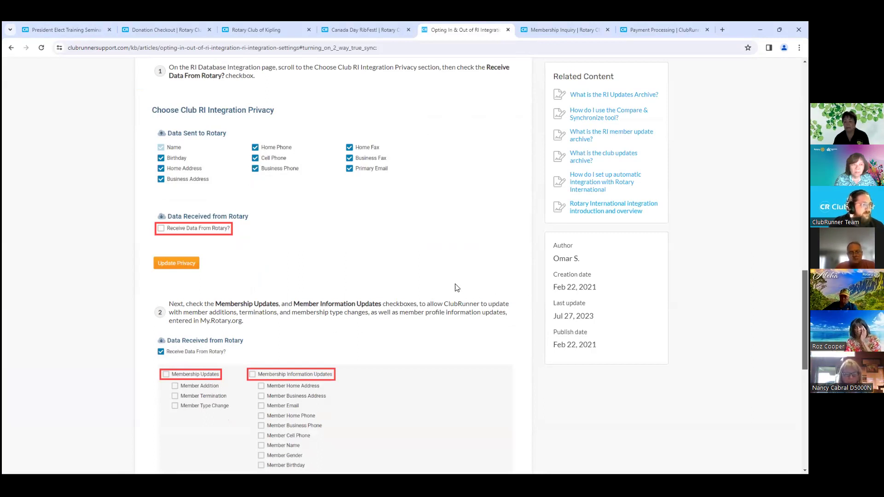
Step: Return to the President Elect Training Seminar page and review the Rotaract Data Integration and Email Link Tracking sections
click(54, 23)
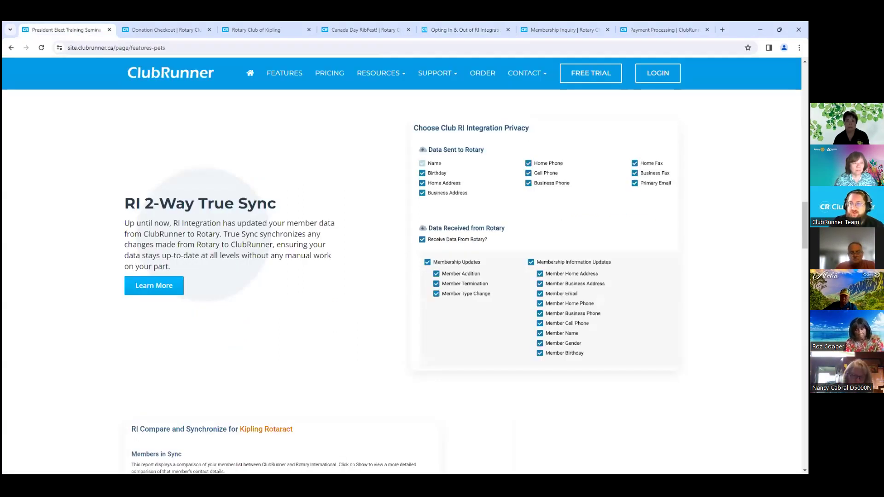
scroll(449, 281, down, 5)
scroll(448, 281, down, 1)
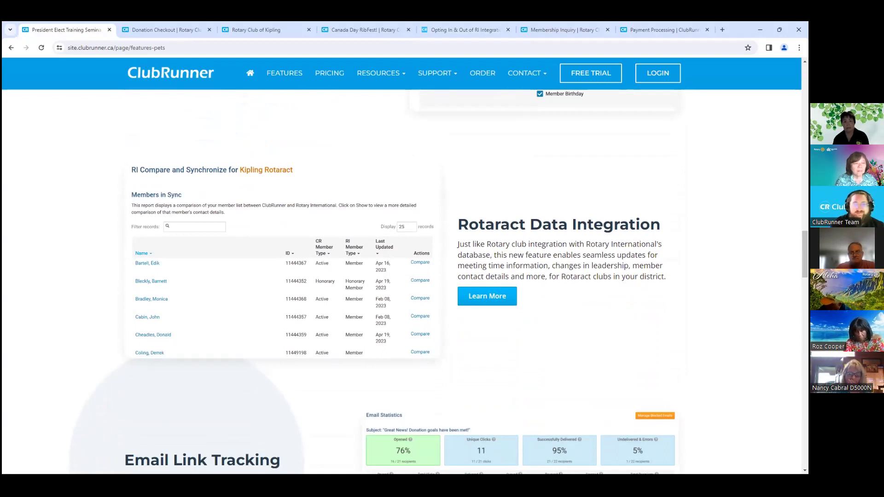
scroll(439, 283, down, 6)
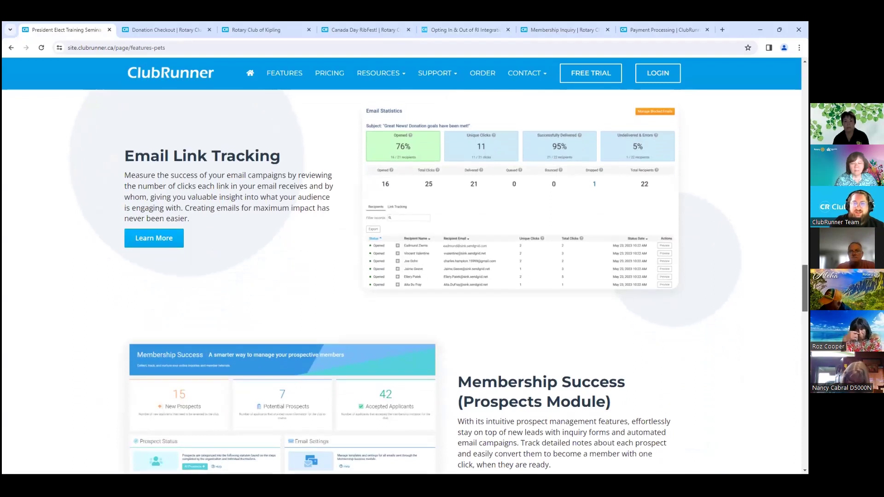
scroll(440, 282, up, 2)
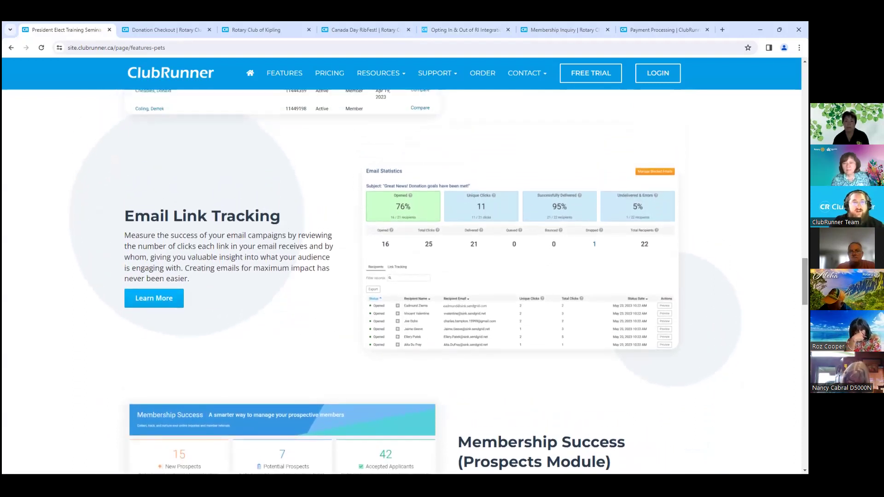
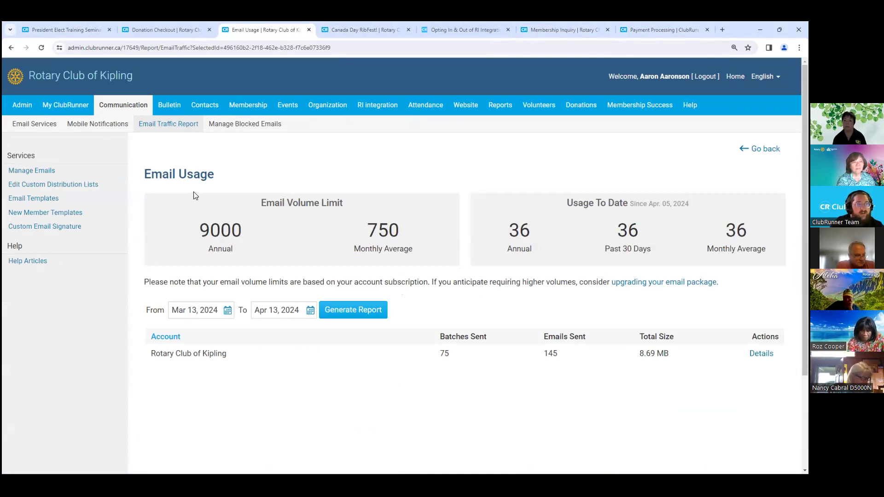
click(761, 353)
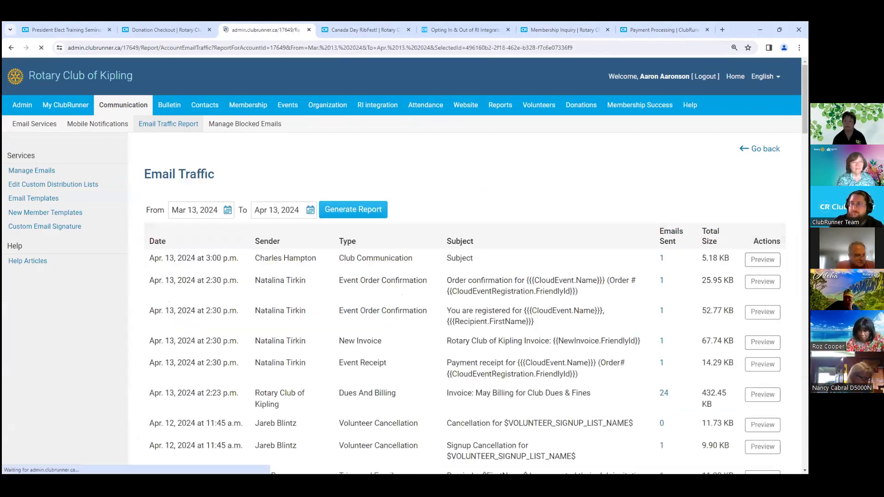
scroll(272, 174, down, 3)
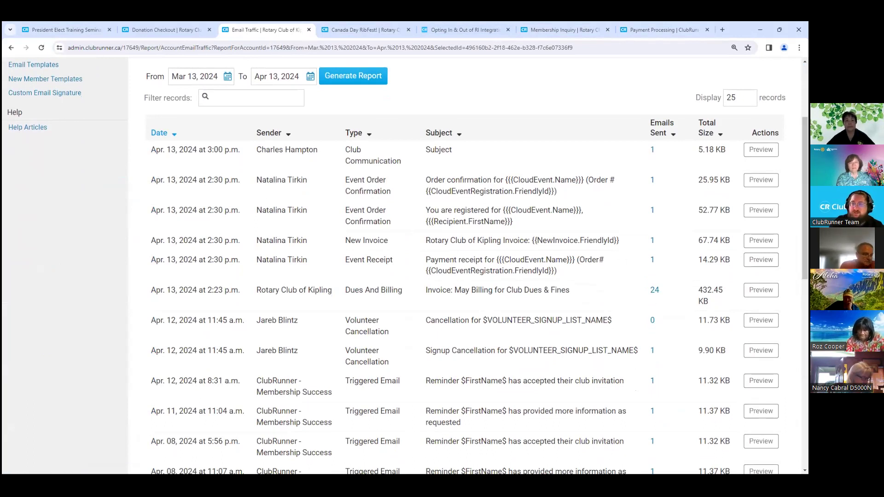
scroll(671, 306, down, 7)
scroll(461, 267, down, 2)
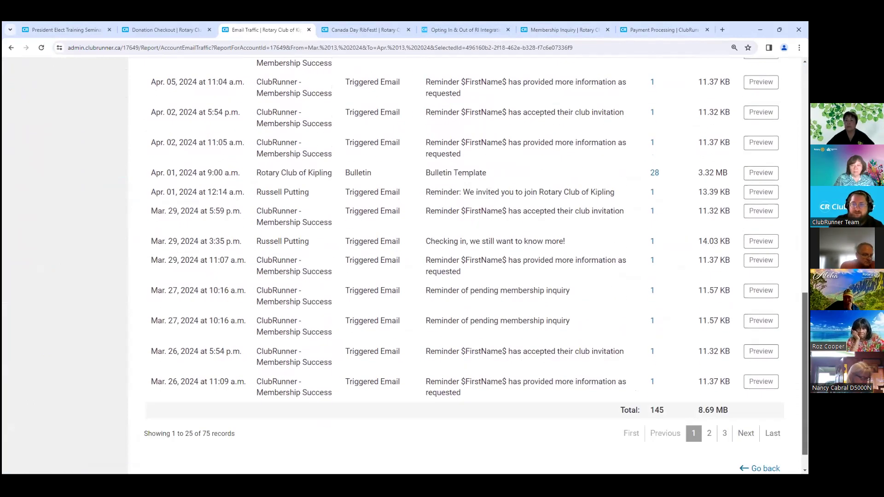
click(708, 428)
scroll(580, 283, up, 15)
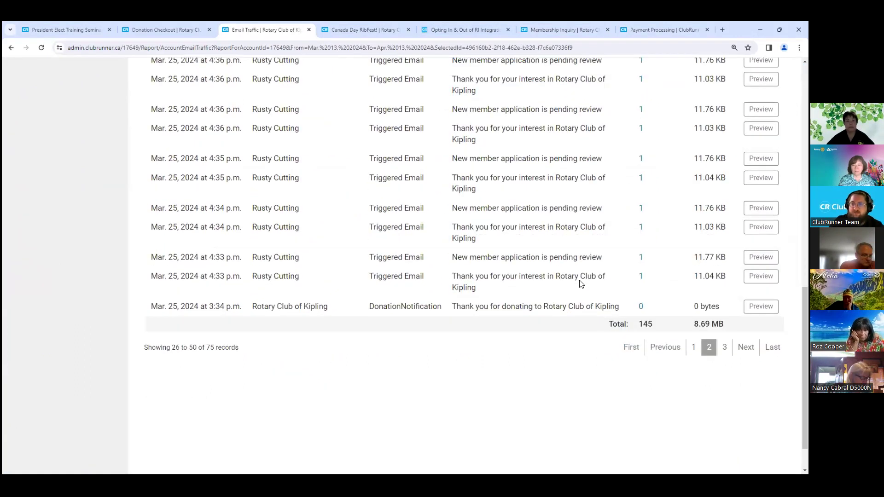
Step: Go to page 3 of the email traffic records and open the email statistics for the 3 Story Layout bulletin
scroll(580, 284, down, 15)
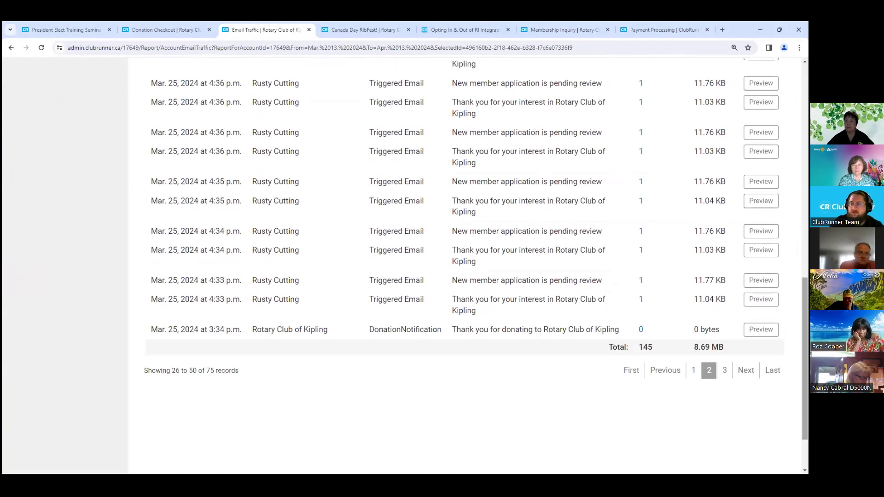
click(724, 368)
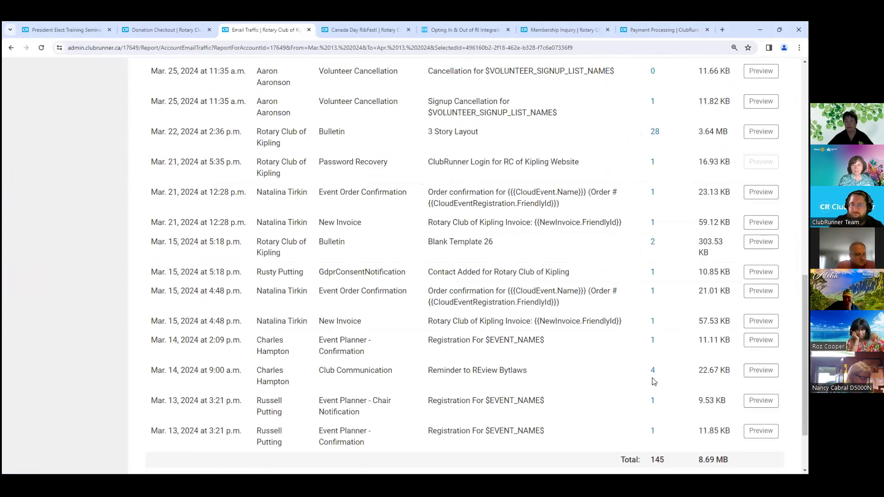
click(655, 132)
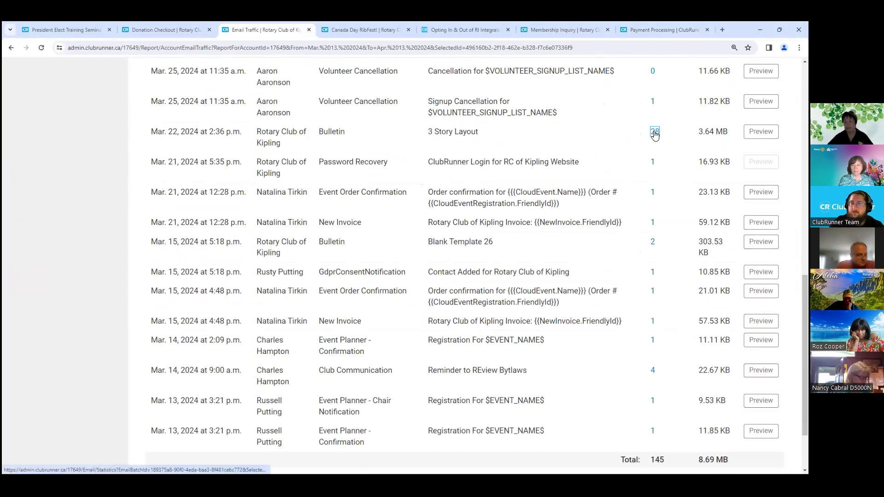
scroll(338, 292, down, 3)
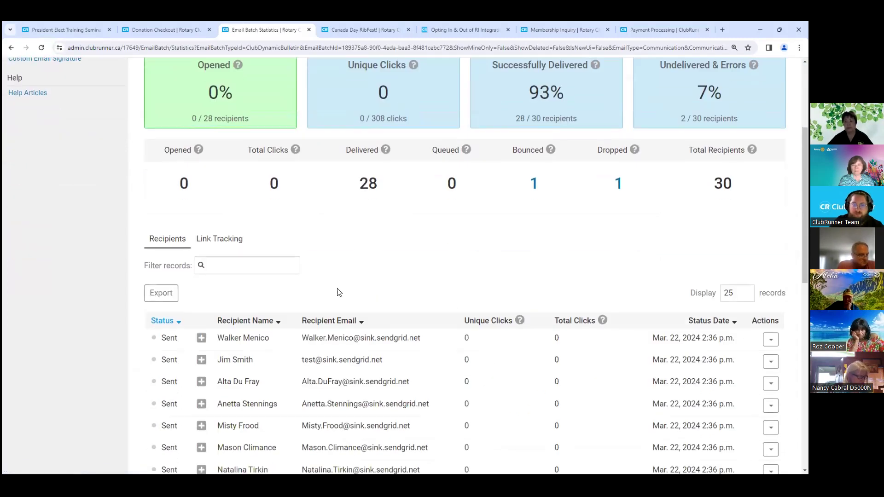
Step: Examine the bulletin's Link Tracking and Recipients lists, ending on the unique and total clicks recorded per URL
click(219, 238)
scroll(254, 240, down, 1)
scroll(548, 183, down, 1)
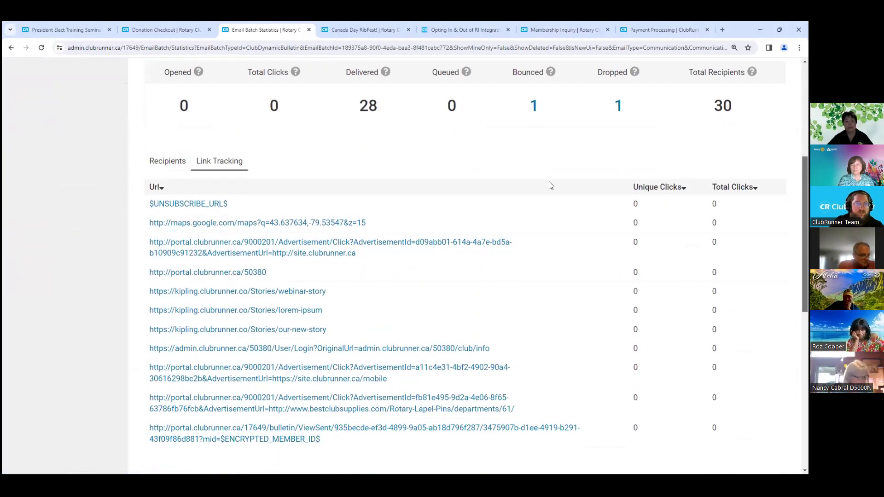
click(151, 162)
scroll(217, 187, up, 3)
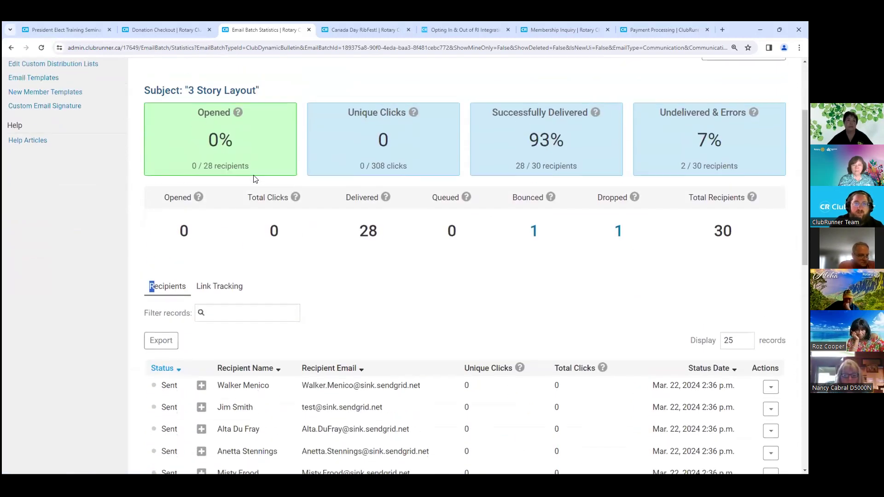
scroll(253, 178, down, 3)
scroll(460, 266, down, 3)
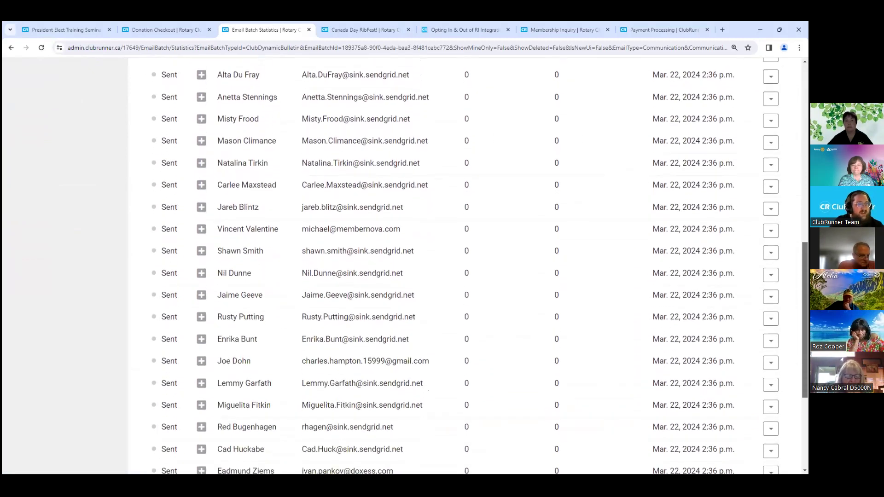
scroll(460, 240, up, 6)
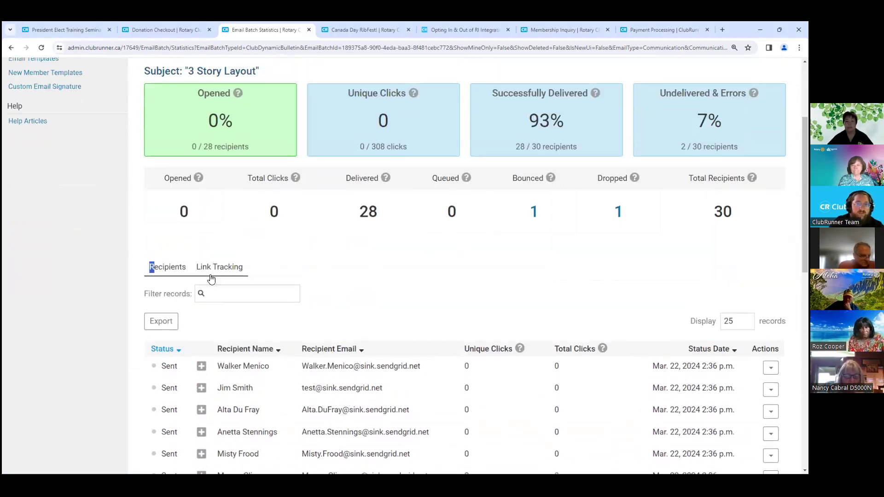
click(210, 278)
scroll(461, 266, down, 3)
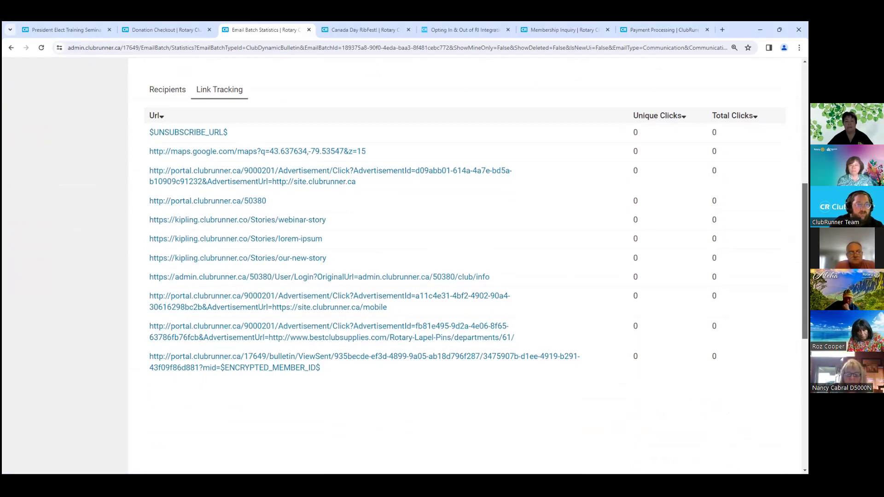
drag(624, 111, 666, 140)
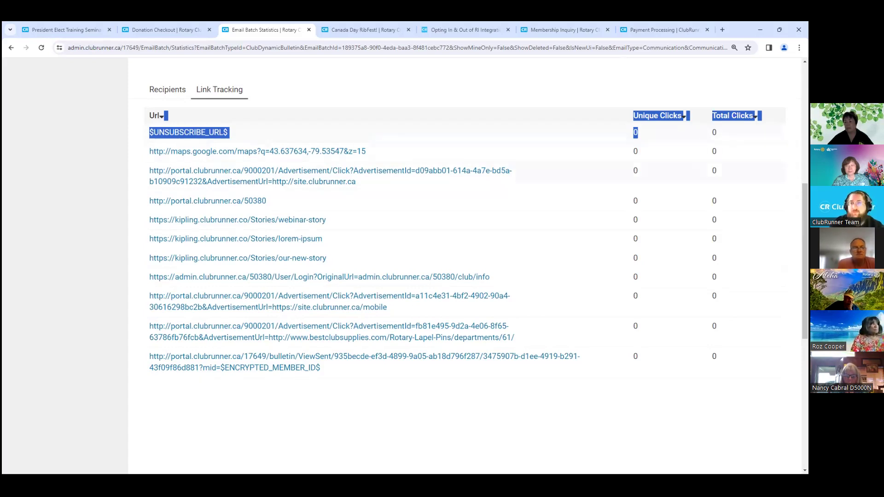
Step: Return to the President Elect Training Seminar page and review the Membership Success (Prospects Module) section
scroll(698, 126, up, 1)
click(65, 29)
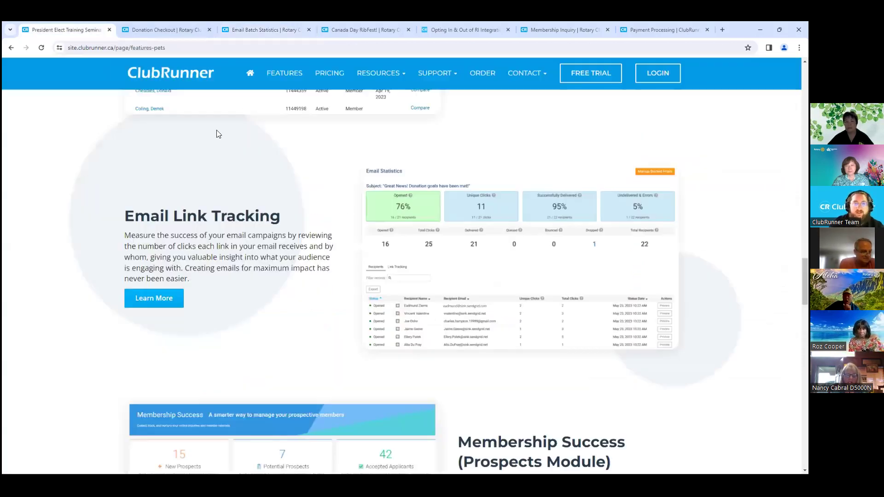
scroll(219, 134, down, 1)
scroll(400, 281, down, 7)
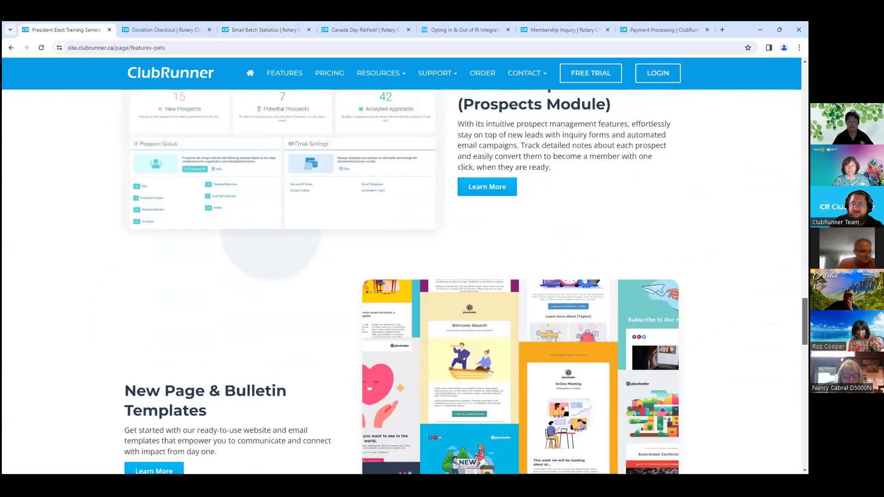
scroll(401, 281, up, 3)
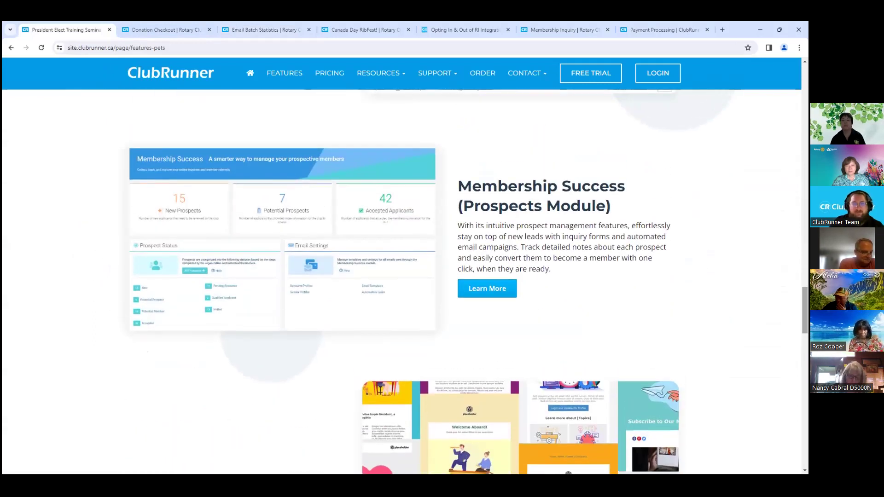
scroll(400, 281, down, 1)
scroll(400, 281, down, 2)
scroll(400, 280, up, 4)
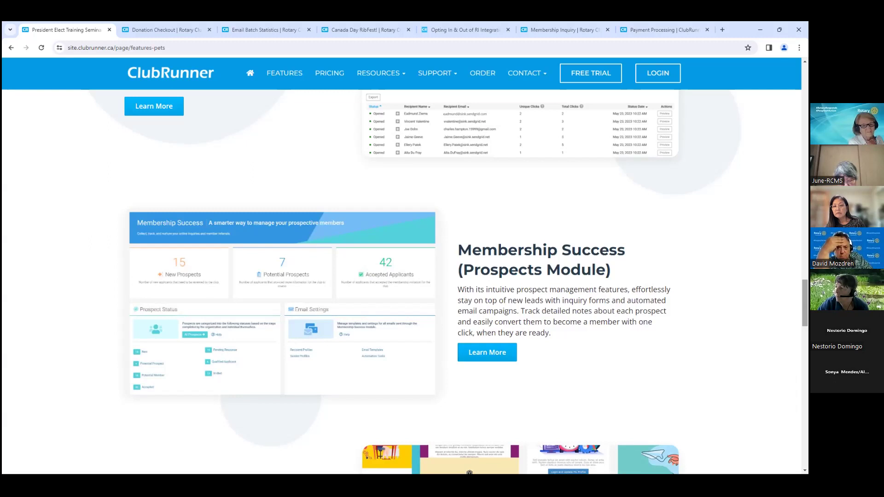
Step: Show the club's Membership Inquiry form and look through its fields down to the consent checkbox and submission area
click(559, 31)
scroll(557, 119, up, 2)
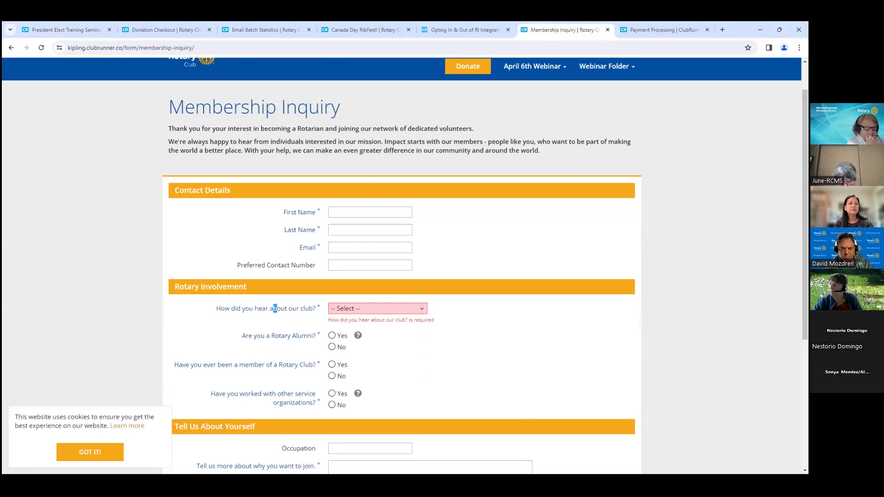
scroll(366, 180, down, 1)
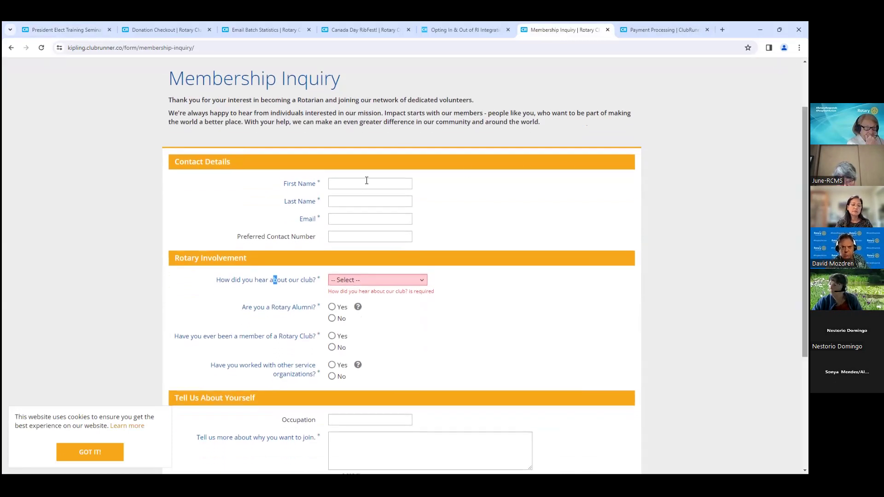
scroll(373, 230, down, 4)
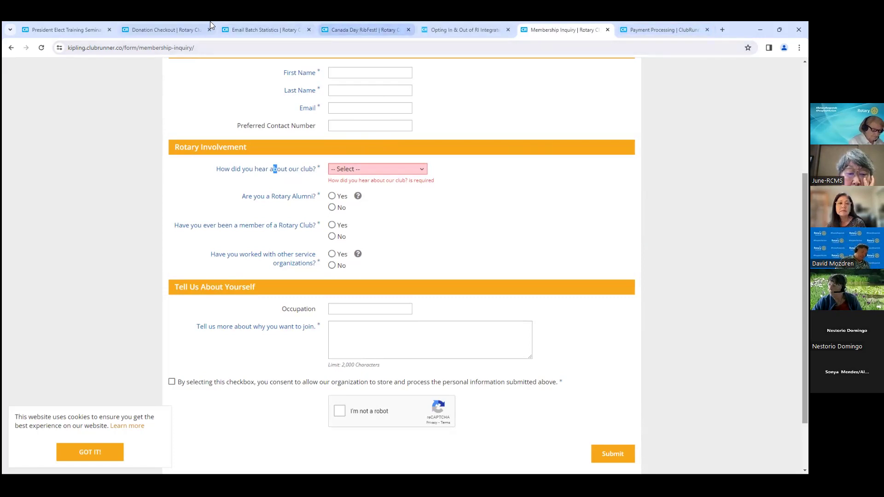
Step: Open the Membership Success overview in the club admin site and review its prospect counts, statuses and email settings
click(257, 30)
scroll(366, 109, up, 5)
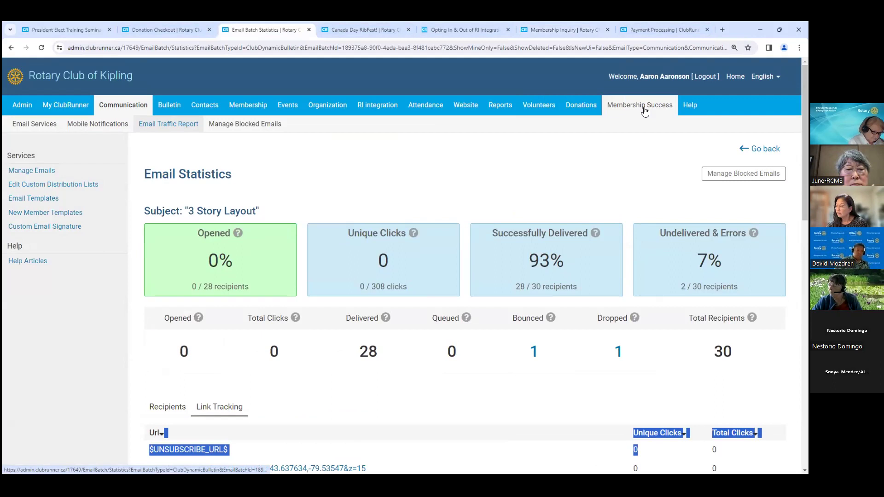
mouse_move(644, 112)
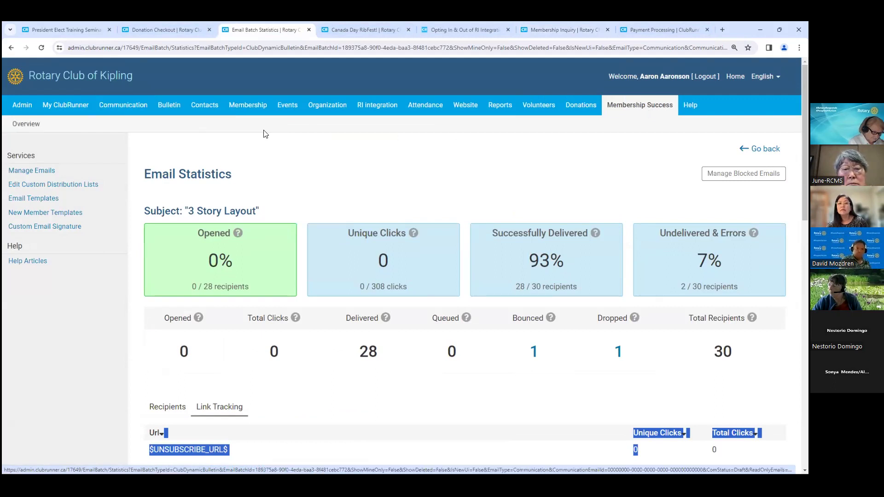
click(27, 130)
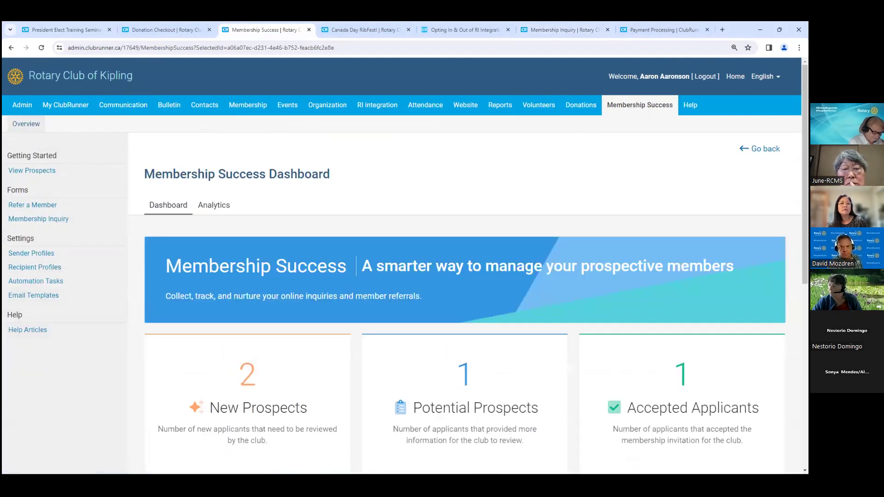
scroll(701, 133, down, 3)
scroll(442, 220, down, 3)
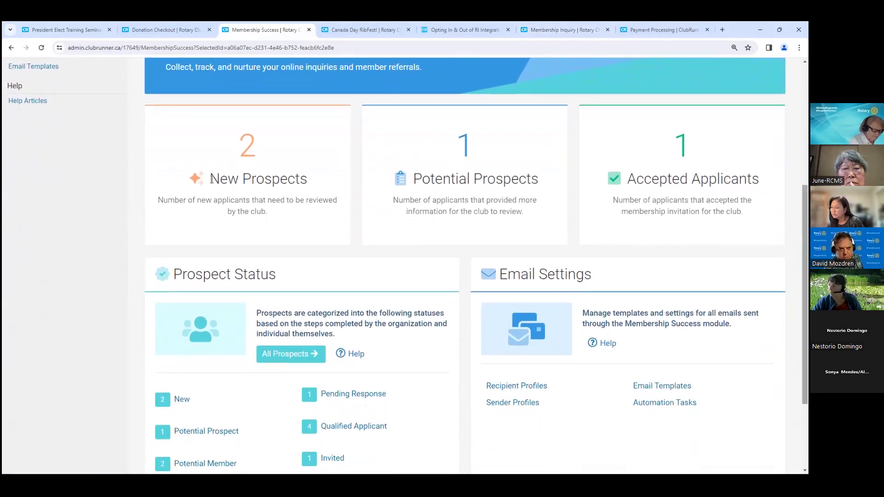
drag(211, 179, 312, 192)
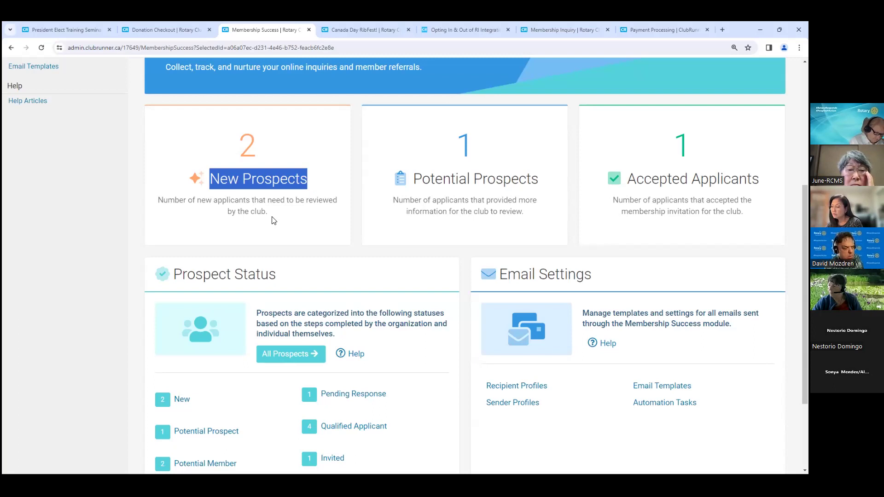
Step: Open the New Prospects list from the dashboard and check the creation dates and lead sources of its entries
click(247, 145)
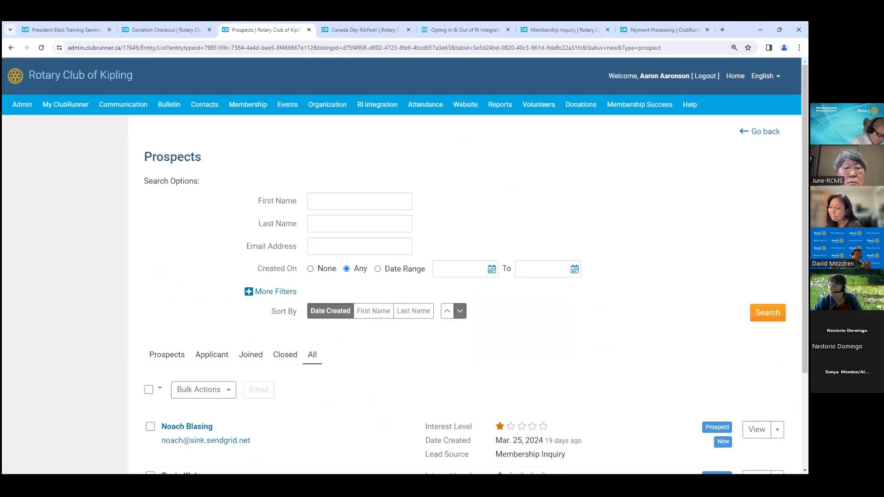
scroll(404, 270, down, 3)
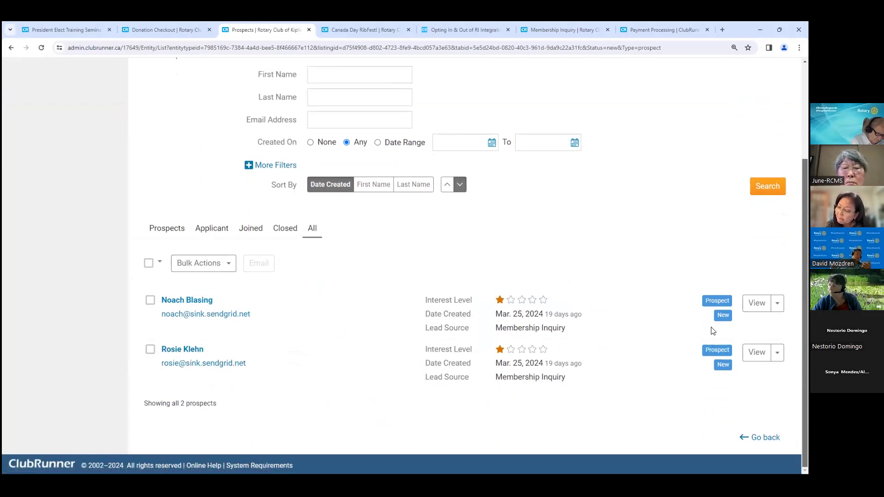
drag(603, 374, 529, 372)
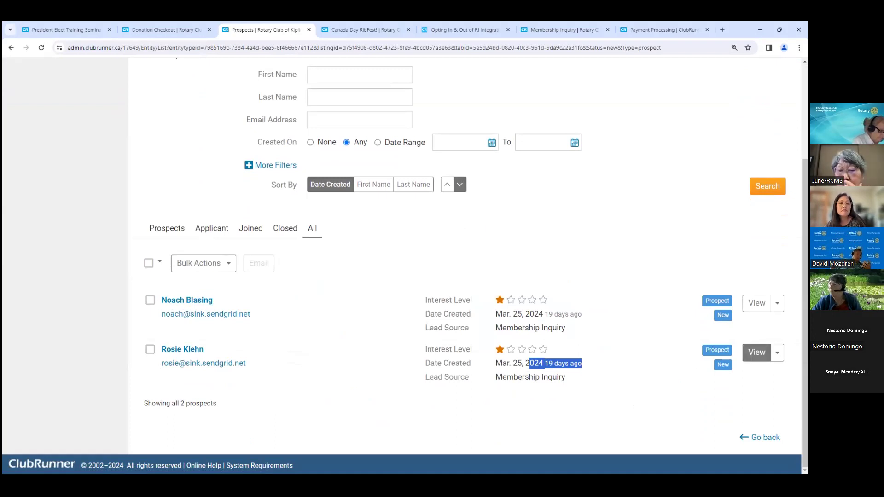
Step: Open the last prospect in the new prospects list and read through the personal, Rotary history, inquiry and consent details
click(757, 352)
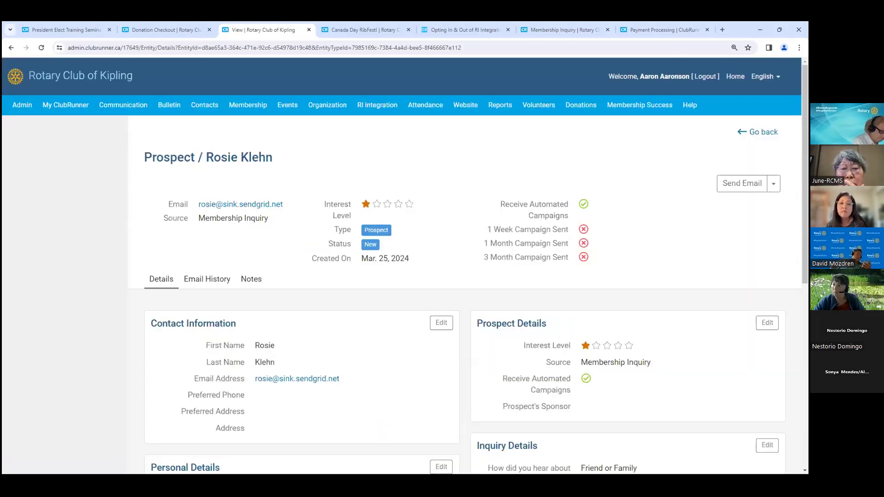
scroll(405, 266, down, 5)
scroll(405, 266, down, 3)
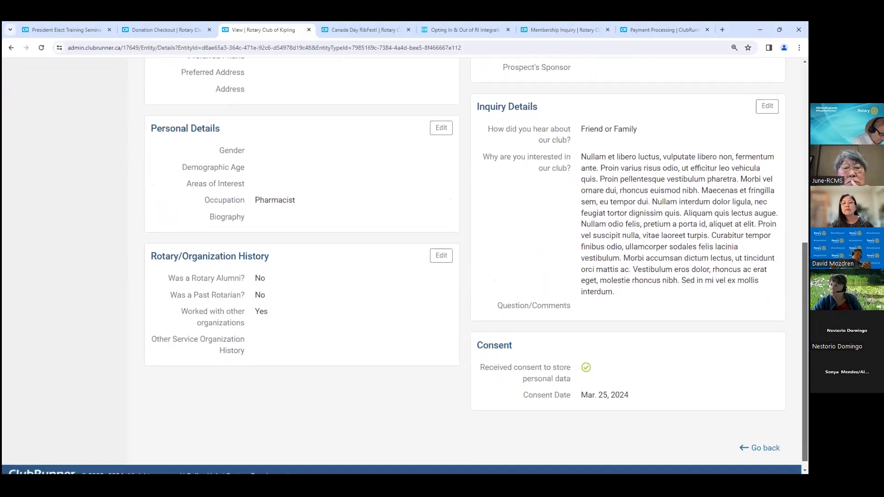
scroll(405, 266, up, 5)
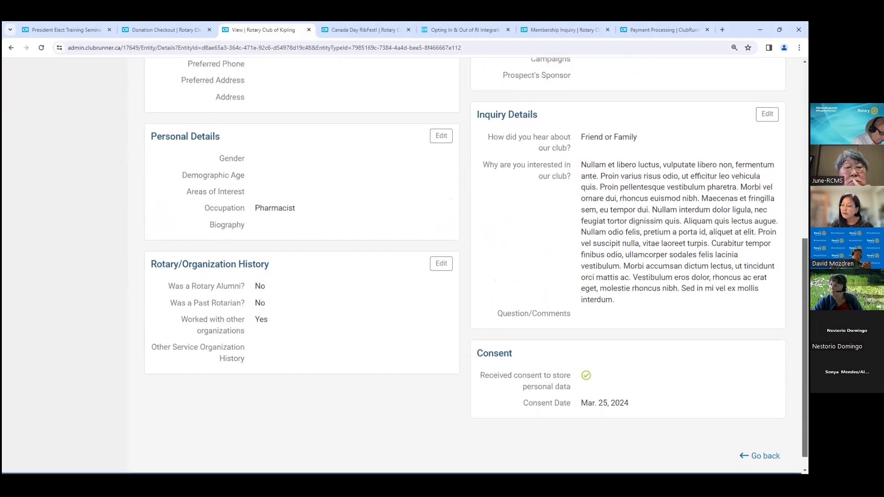
scroll(746, 184, up, 3)
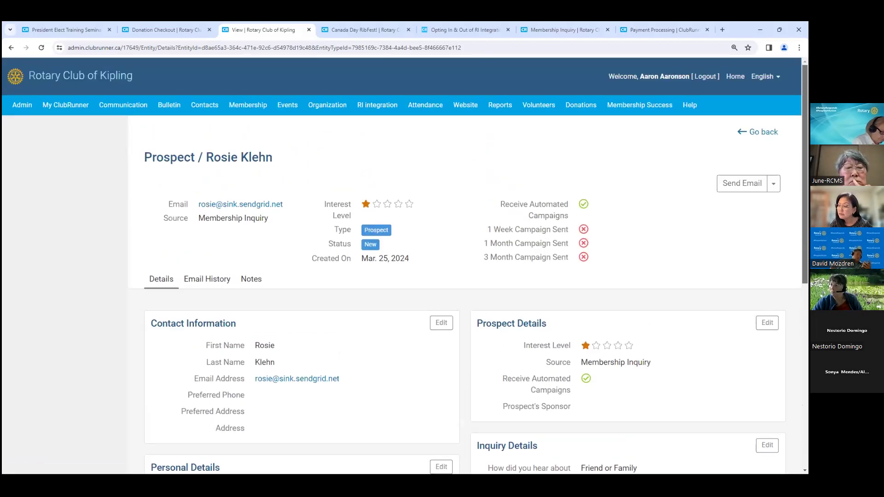
Step: Add the open prospect to the applicants as a Qualified Applicant and look through the updated record
click(773, 184)
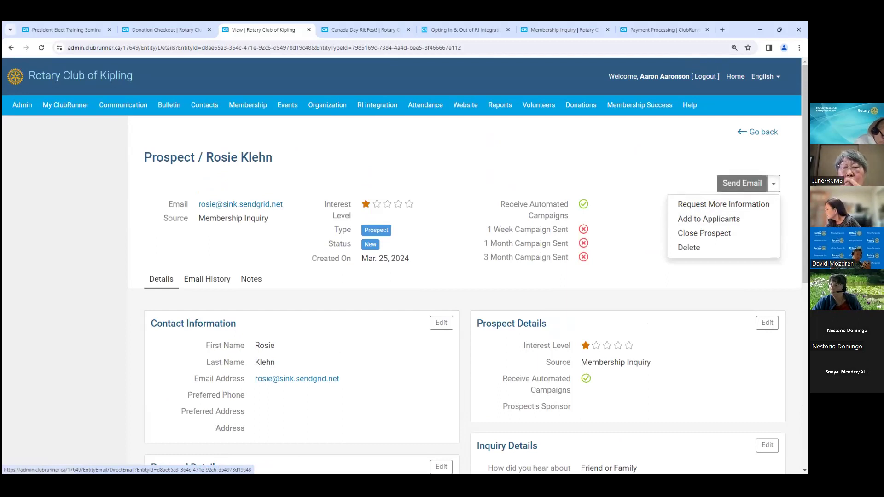
click(717, 220)
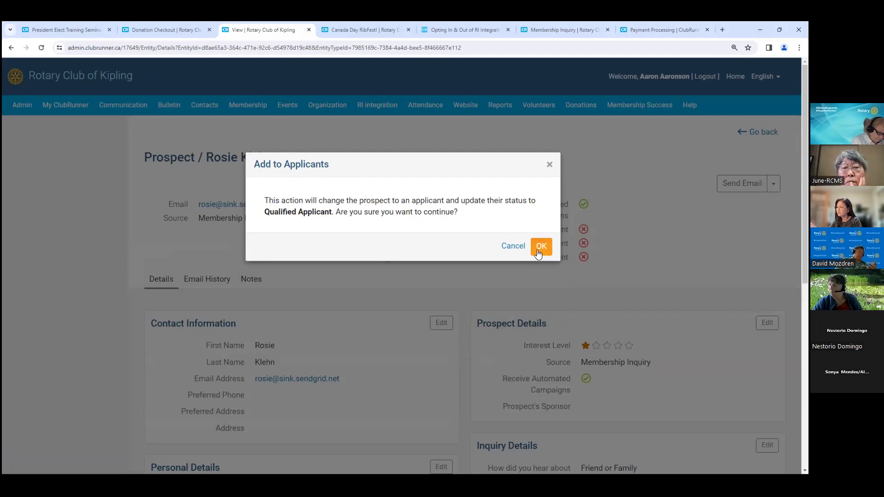
click(539, 247)
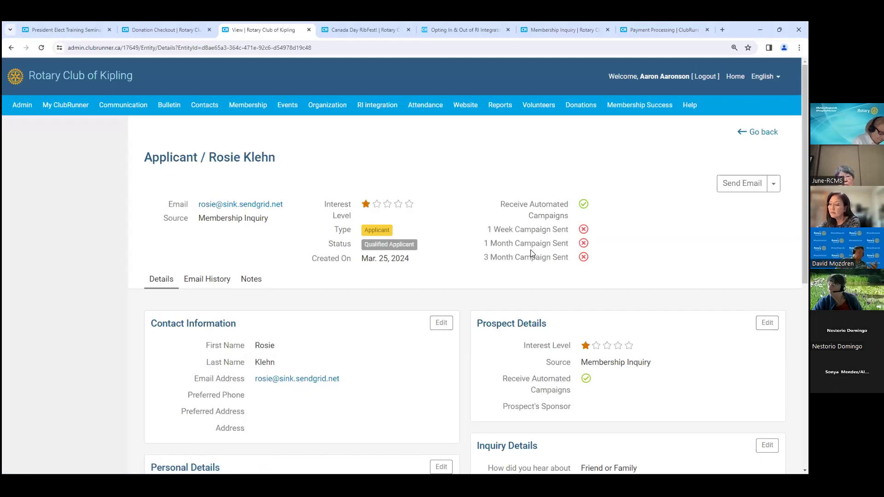
scroll(532, 253, down, 1)
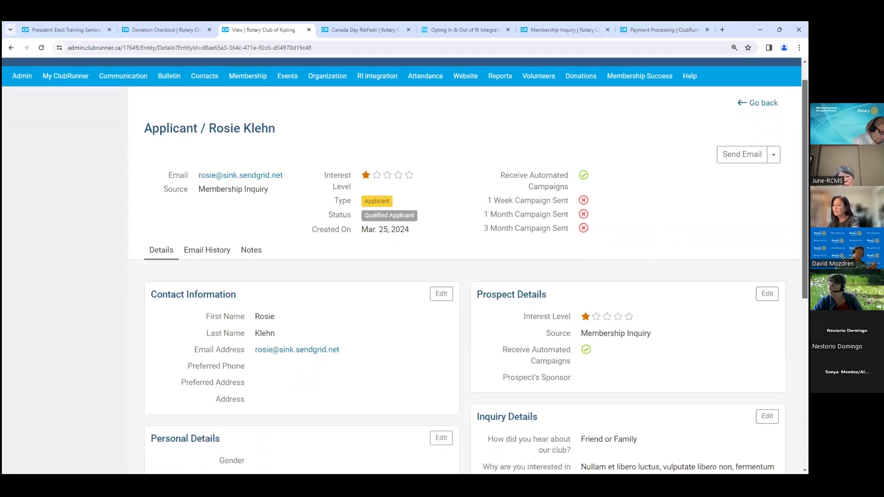
scroll(410, 239, down, 2)
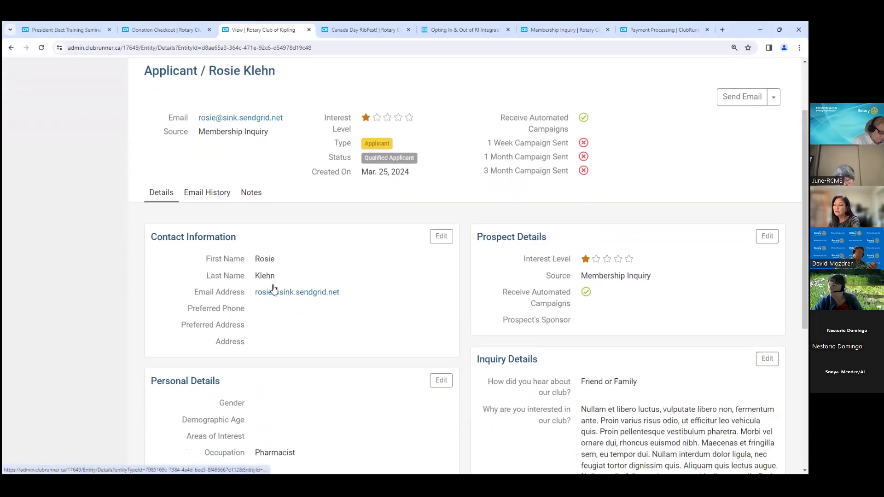
scroll(273, 289, down, 5)
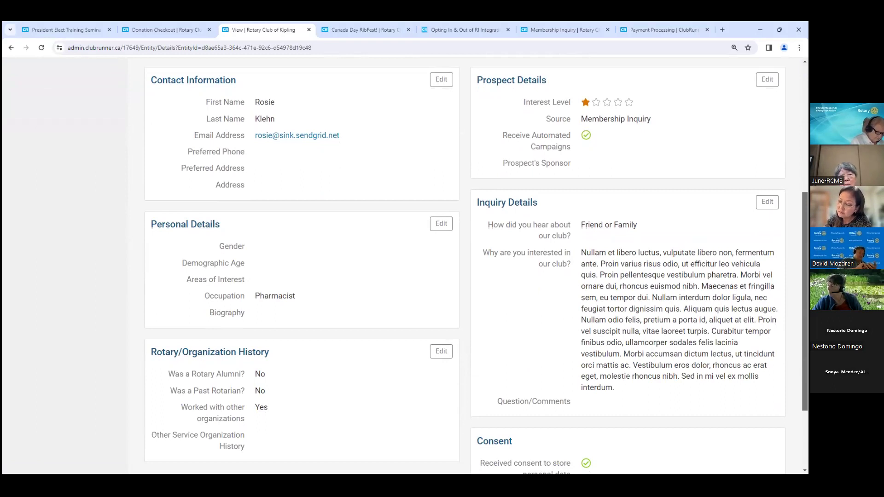
Step: Return to the president-elect training features page and review its New Page & Bulletin Templates, Core Features and Add-ons sections
scroll(474, 267, down, 1)
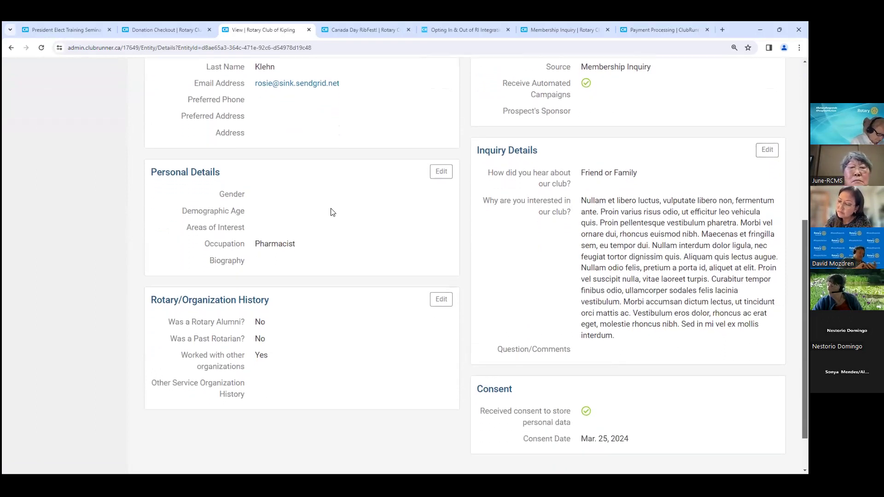
click(67, 29)
scroll(414, 276, down, 5)
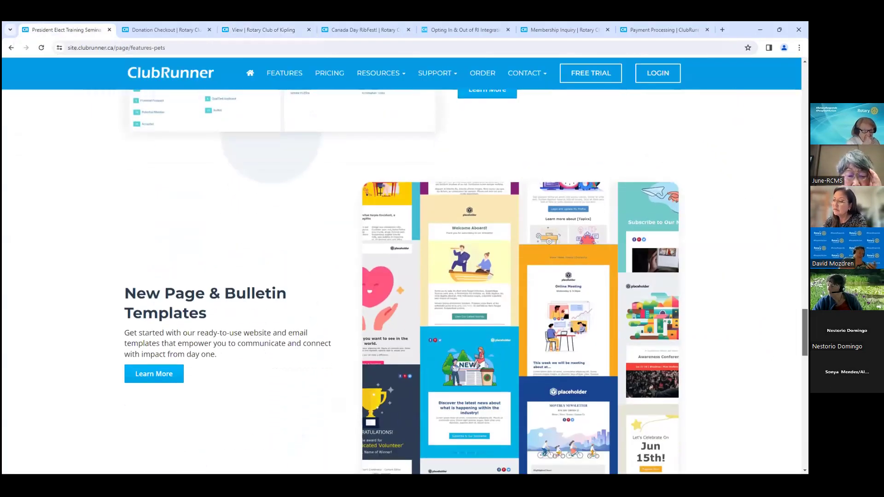
scroll(414, 276, down, 2)
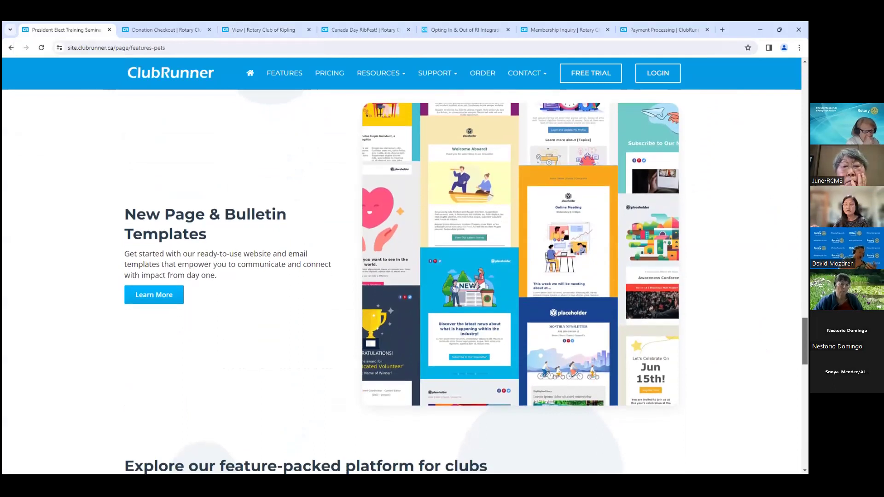
scroll(516, 185, up, 1)
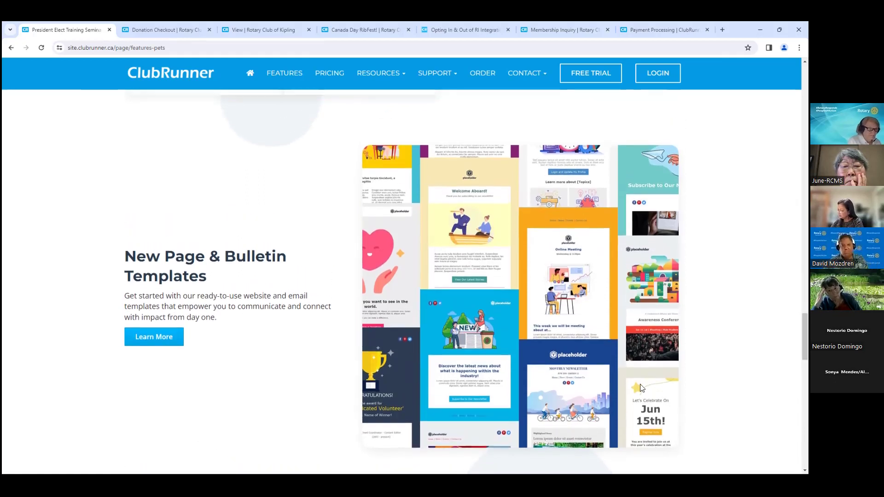
right_click(628, 236)
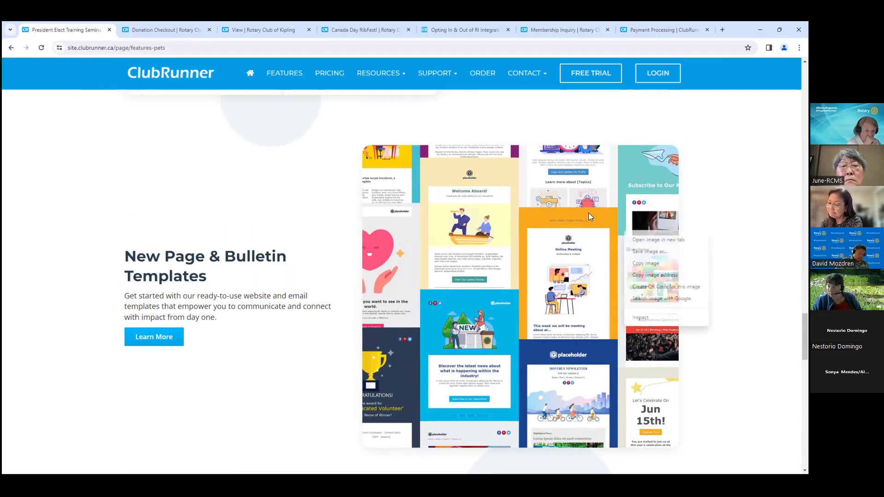
scroll(588, 212, down, 5)
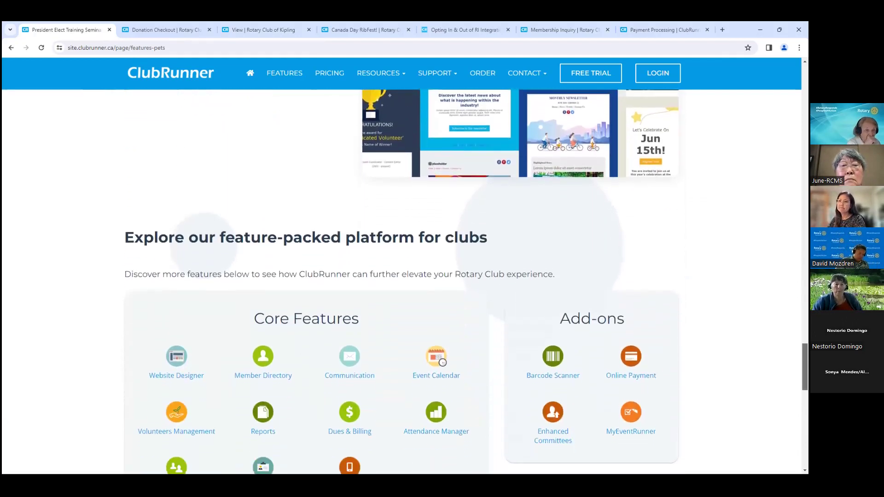
scroll(401, 281, down, 3)
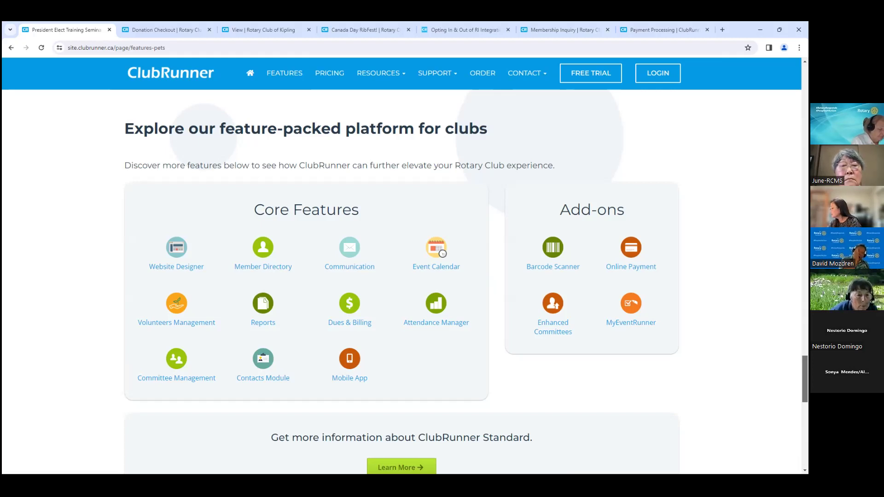
scroll(402, 281, up, 6)
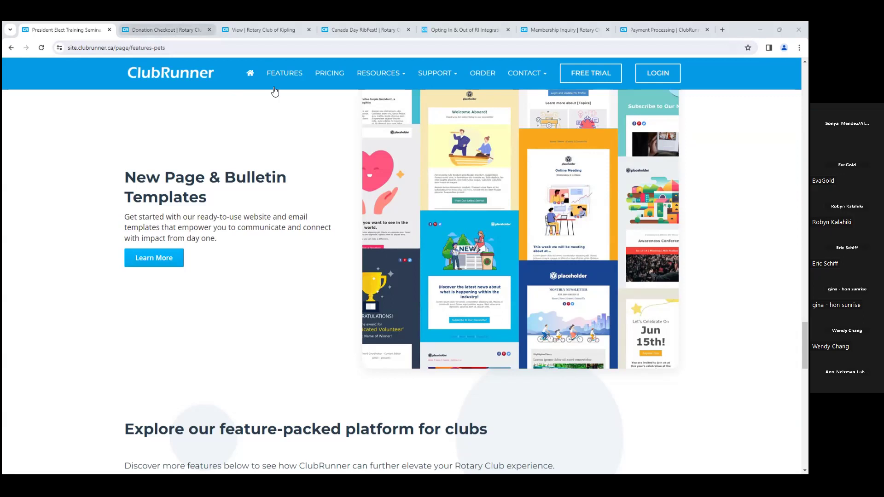
Step: Go back to the club admin site and open bulletin management to look over the recent bulletins
key(ctrl+3)
mouse_move(166, 107)
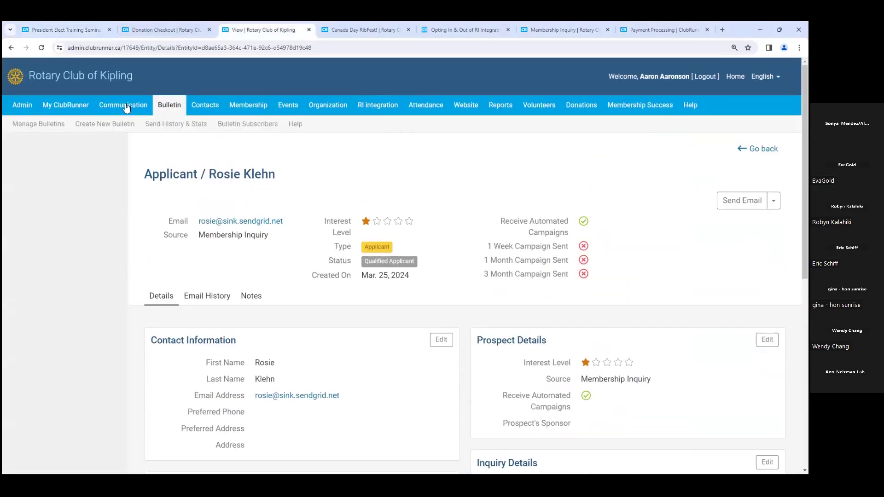
click(46, 124)
scroll(618, 201, down, 2)
scroll(619, 202, down, 1)
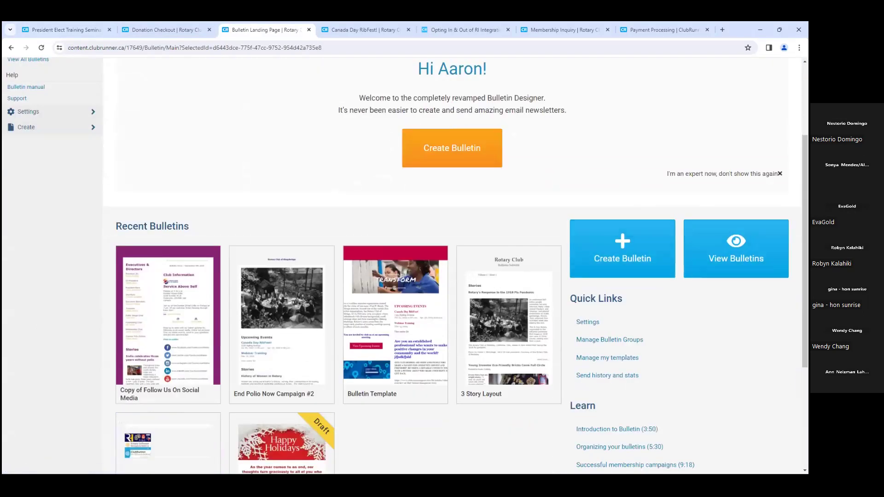
Step: Create a new bulletin from the Membership Campaign 2 template after looking through the available templates
click(622, 258)
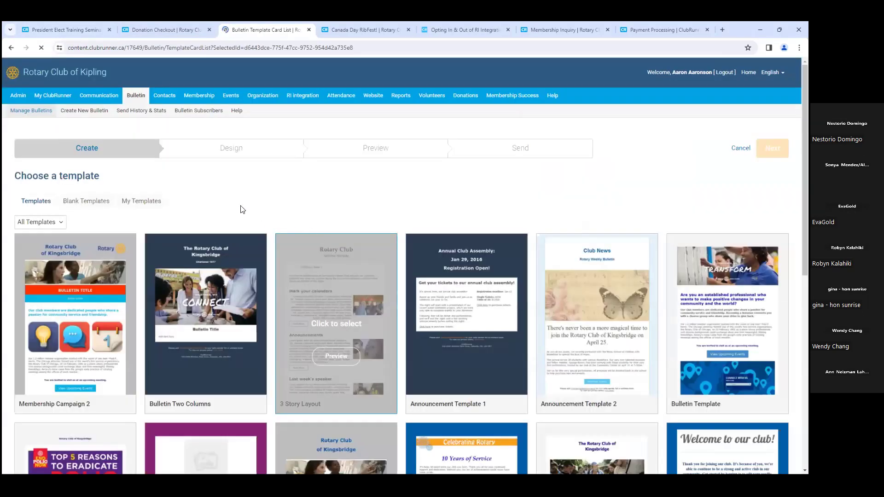
scroll(404, 265, down, 1)
scroll(533, 347, down, 3)
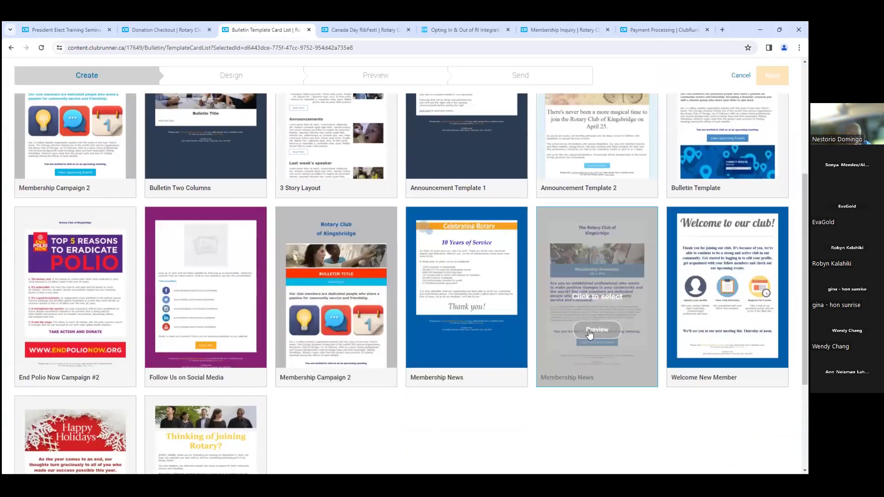
scroll(507, 299, up, 1)
click(110, 176)
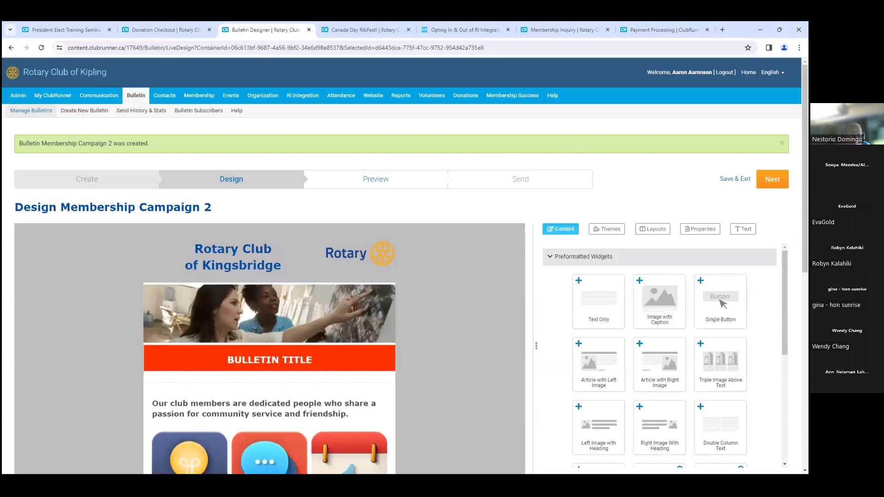
Step: Add the line "Club meeting is next week!" below the organization history paragraph in the bulletin's main body
scroll(391, 240, down, 3)
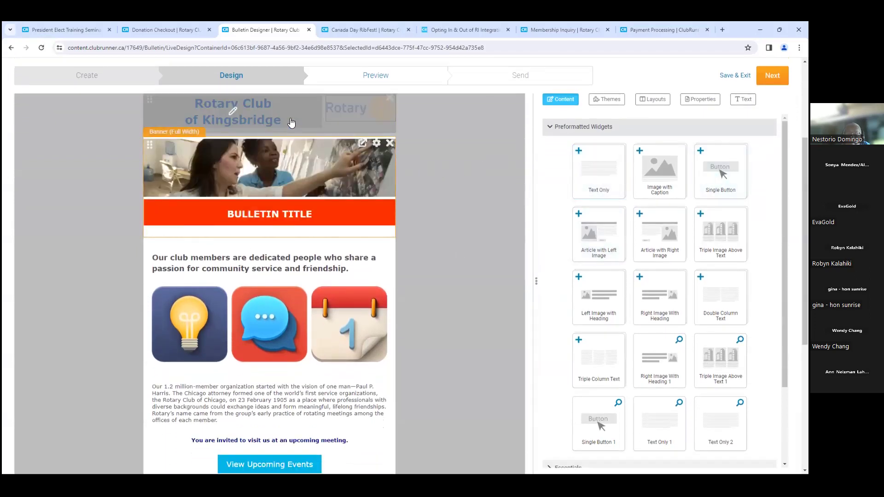
click(243, 420)
text(xcv)
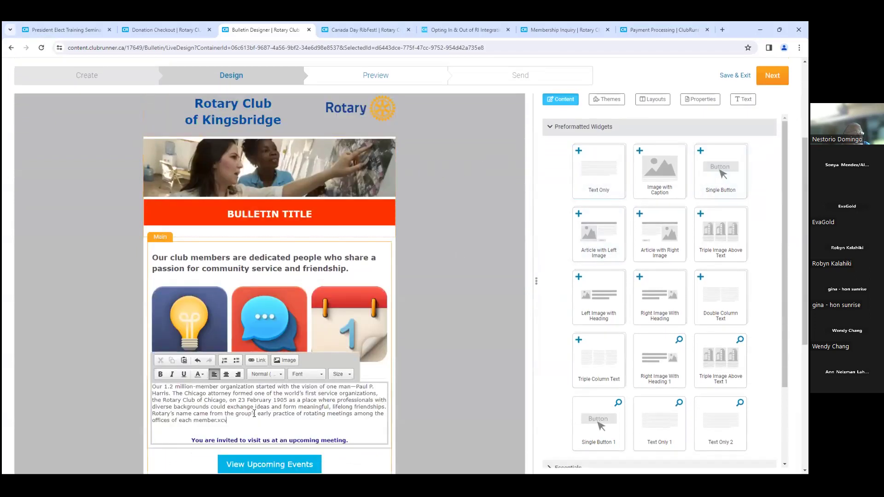
key(BackSpace)
key(Return)
text(A)
key(BackSpace)
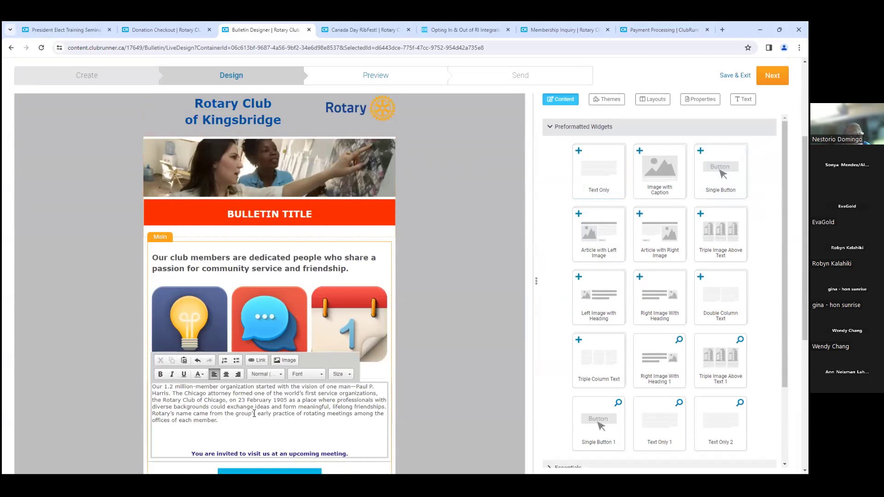
text(Club meeting is next week!)
click(452, 300)
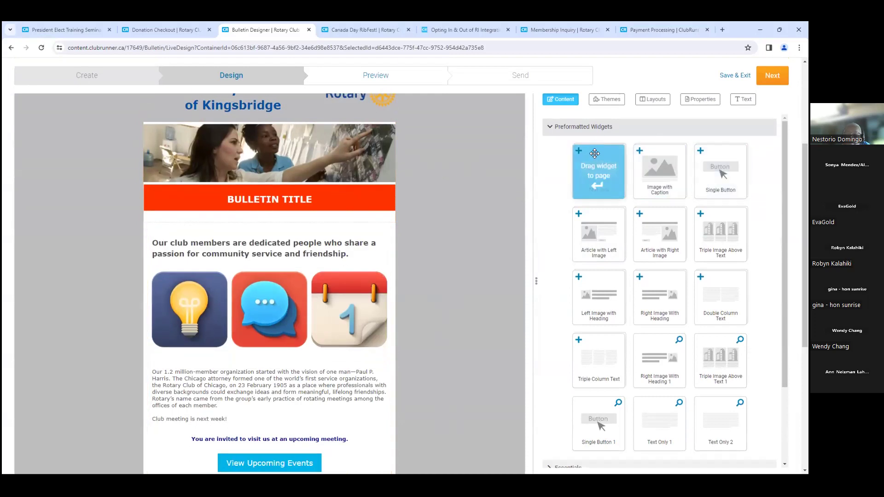
Step: Collapse the Preformatted Widgets group, expand Essentials and try to place one of its widgets in the bulletin
click(581, 131)
click(581, 128)
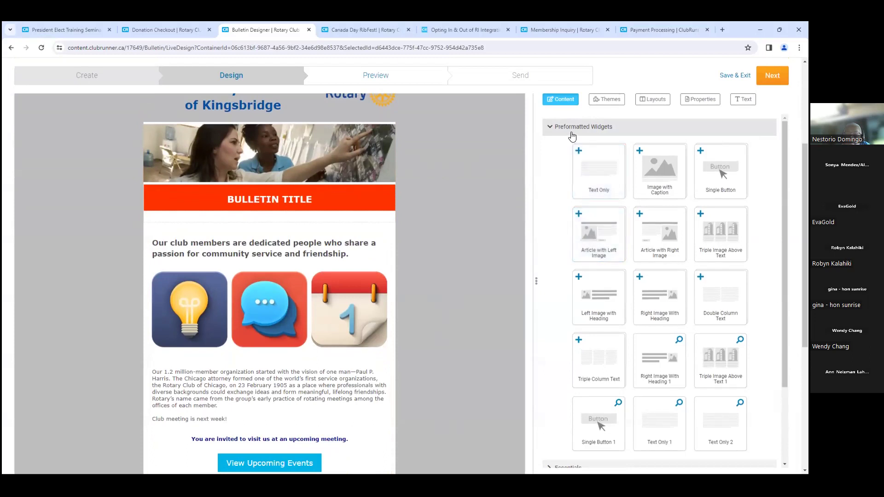
click(580, 129)
click(576, 144)
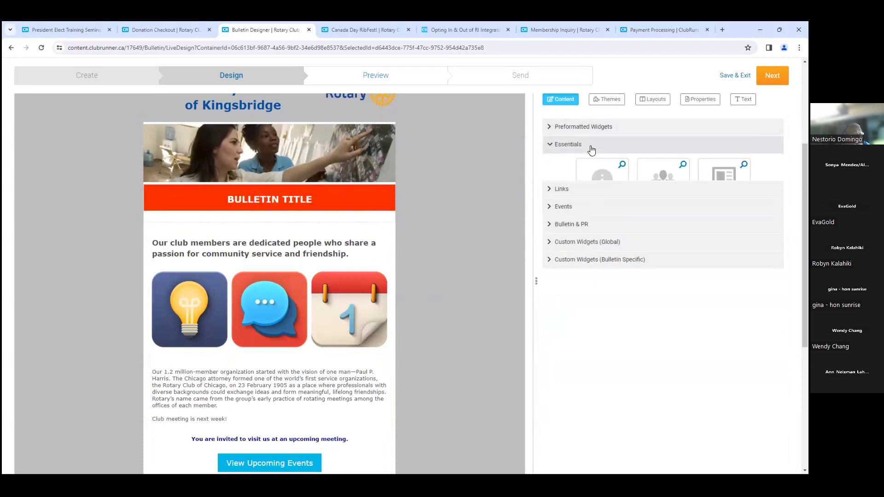
drag(576, 212, 451, 263)
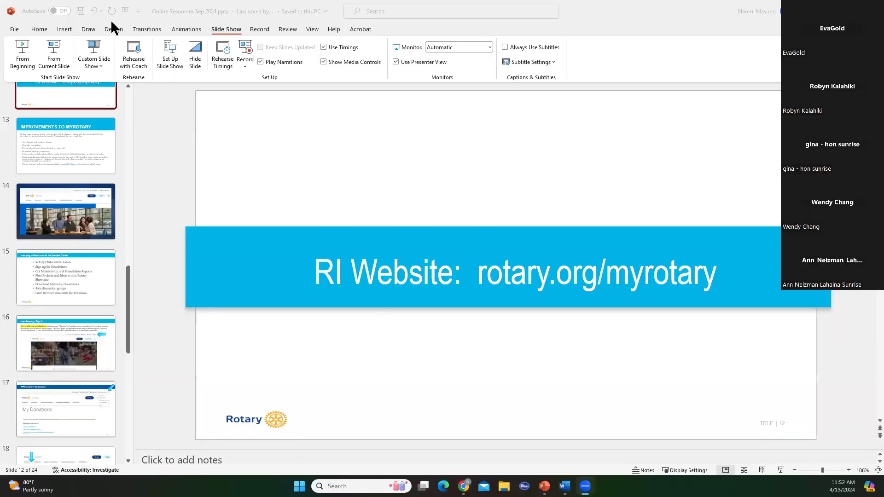
Step: Switch to PowerPoint and present from the RI Website slide to the slide on resources in the Member Center
click(57, 62)
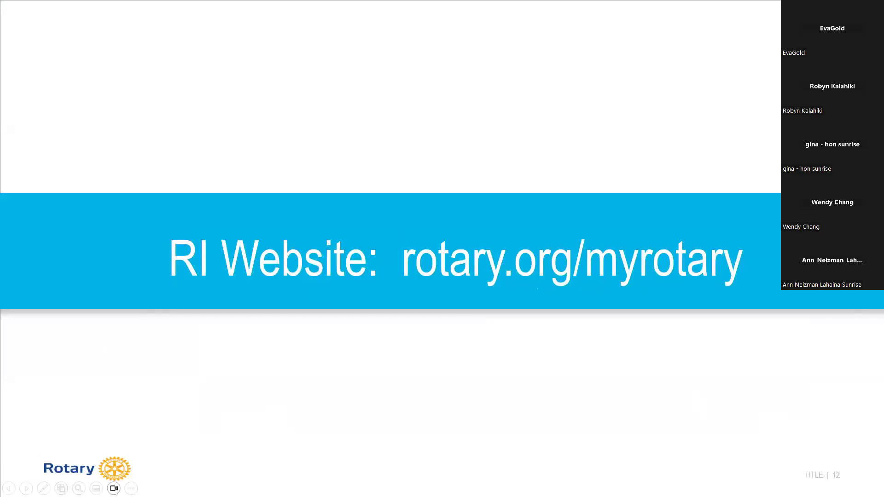
key(Right)
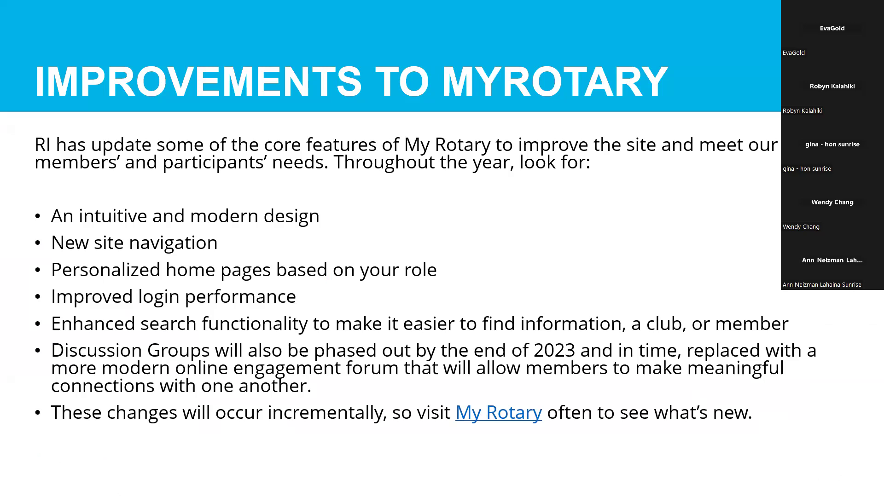
key(Right)
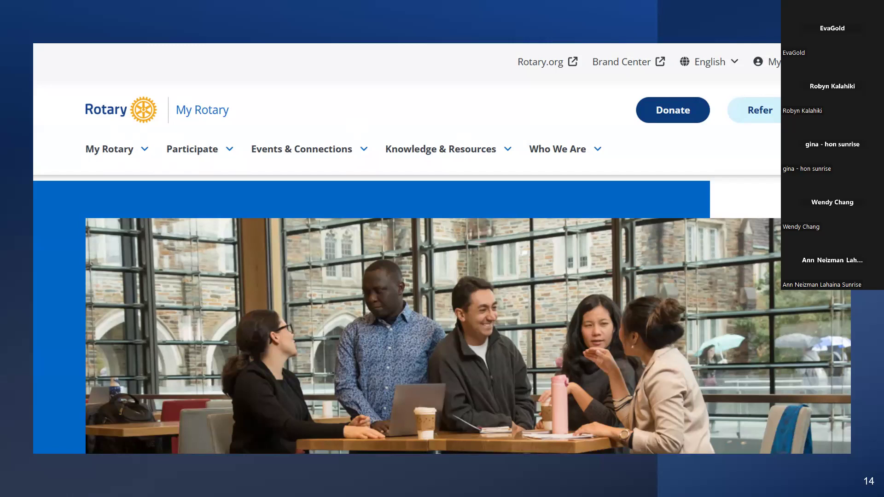
key(Right)
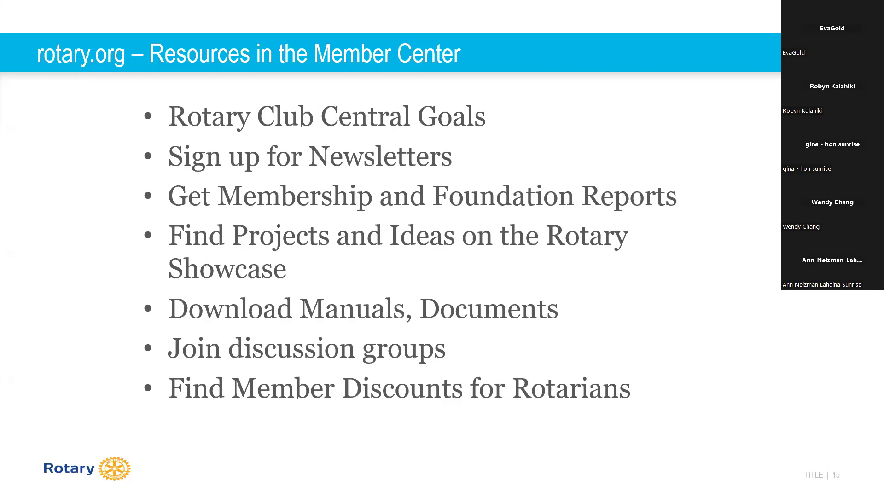
key(Left)
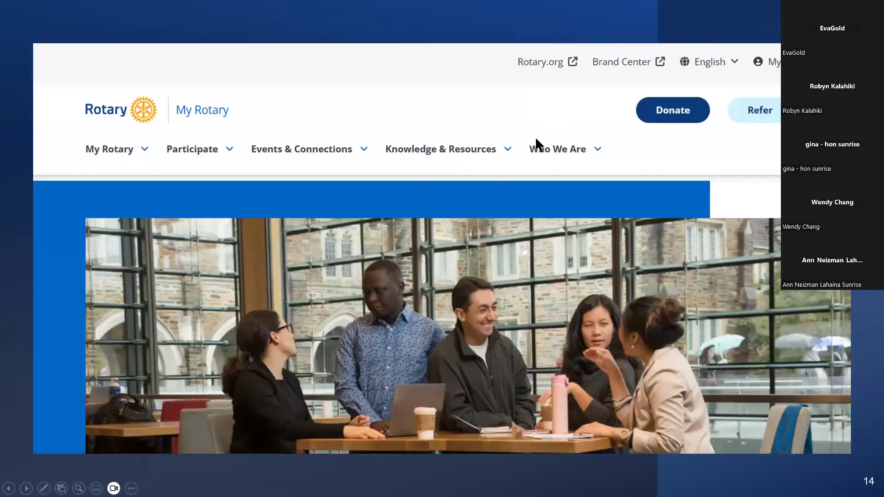
key(Right)
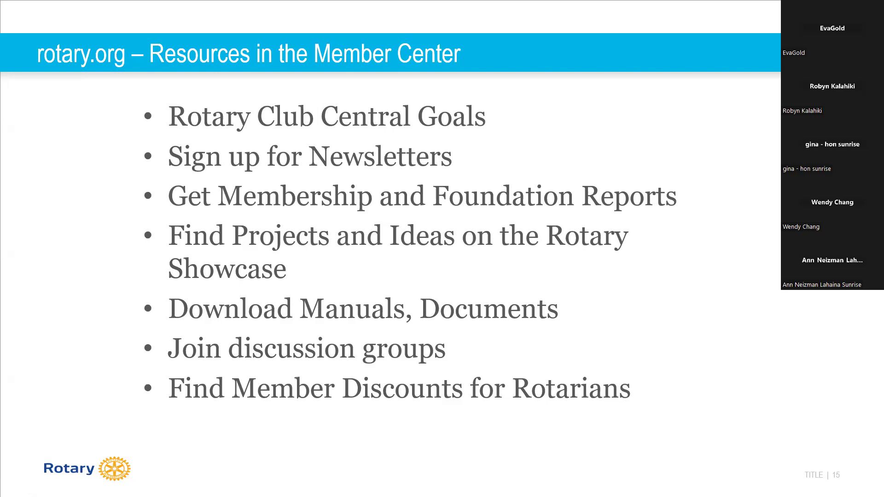
Step: Advance the slide show through the My Rotary sign-in, My Donations and site menu slides to Courses for Everyone
key(Right)
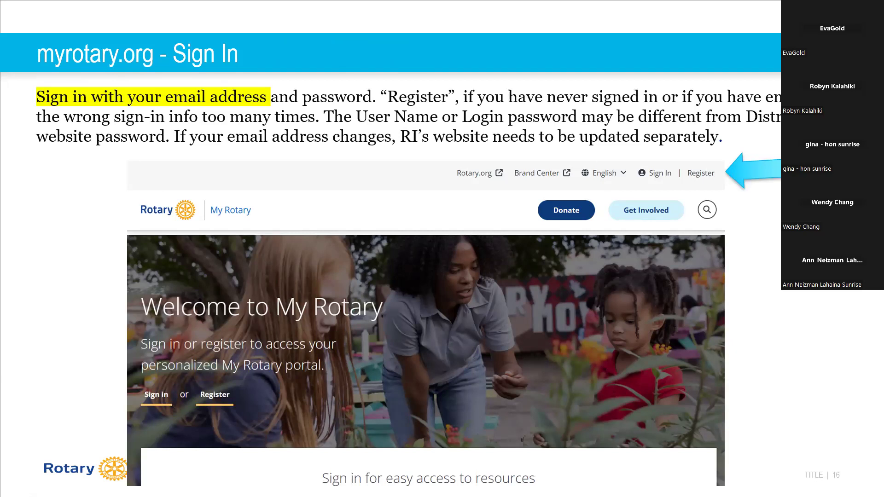
key(Right)
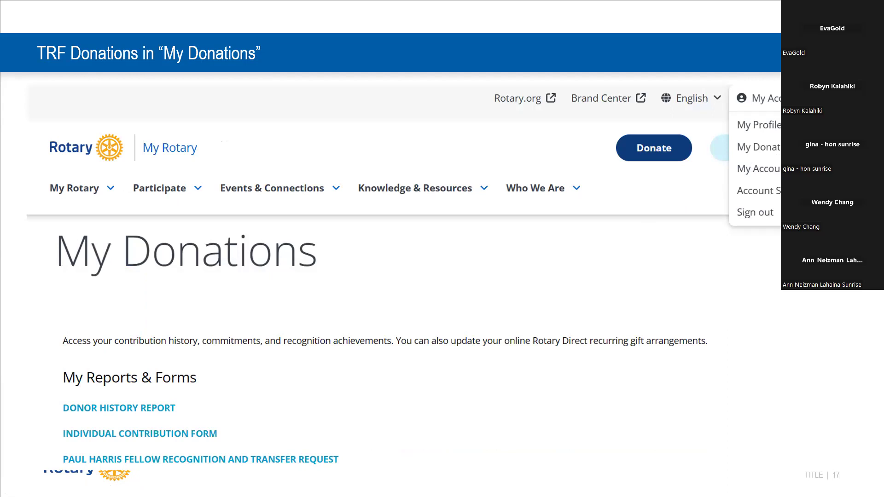
key(Right)
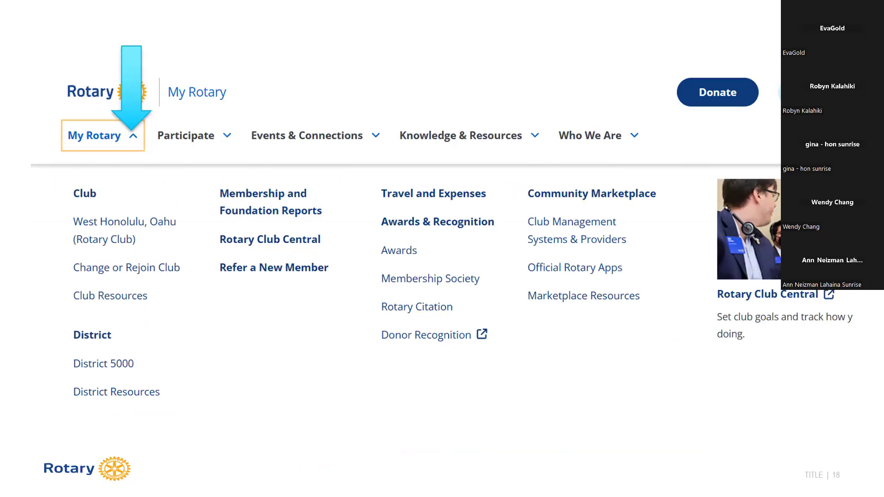
key(Right)
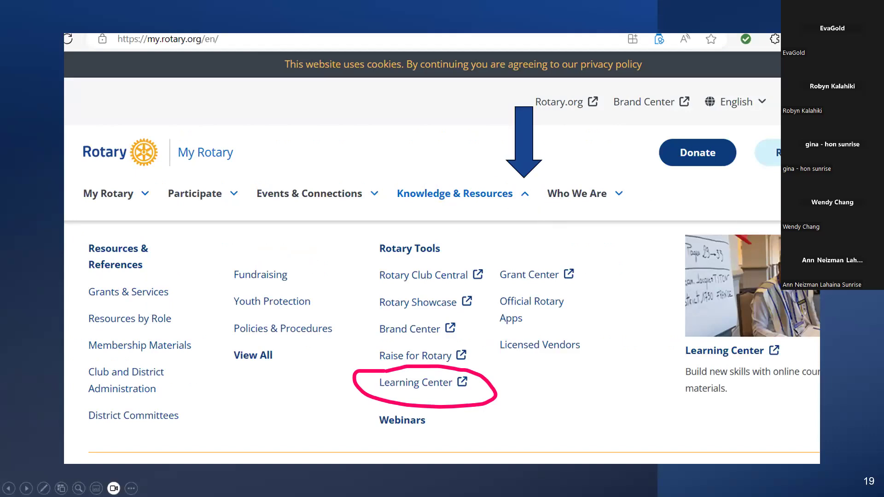
key(Right)
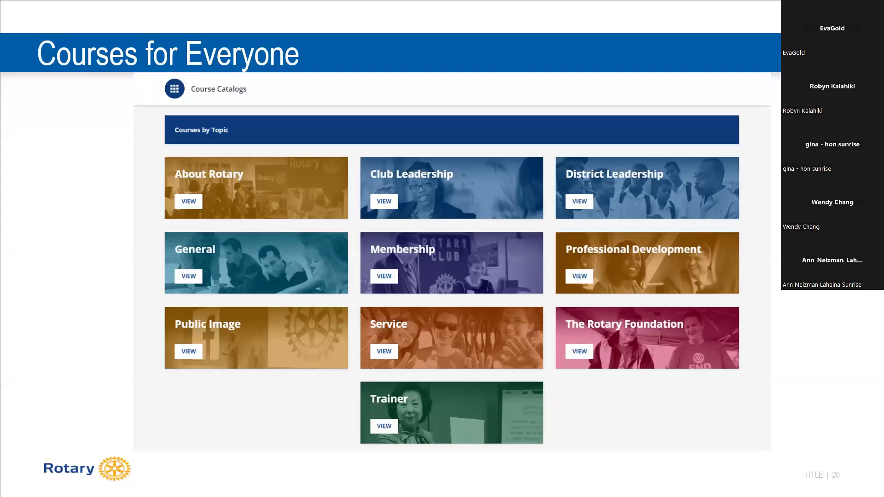
Step: Present the Rotary Showcase, RI Conventions and Brand Center slides and end the slide show
key(Right)
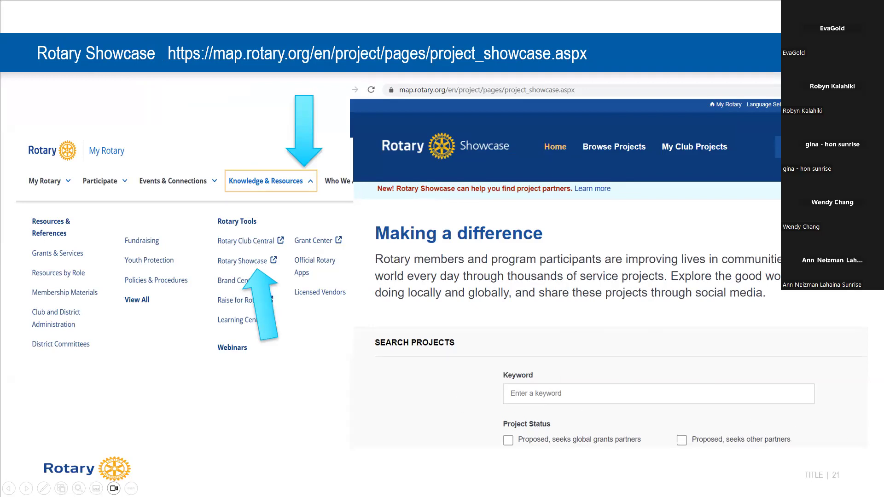
key(Right)
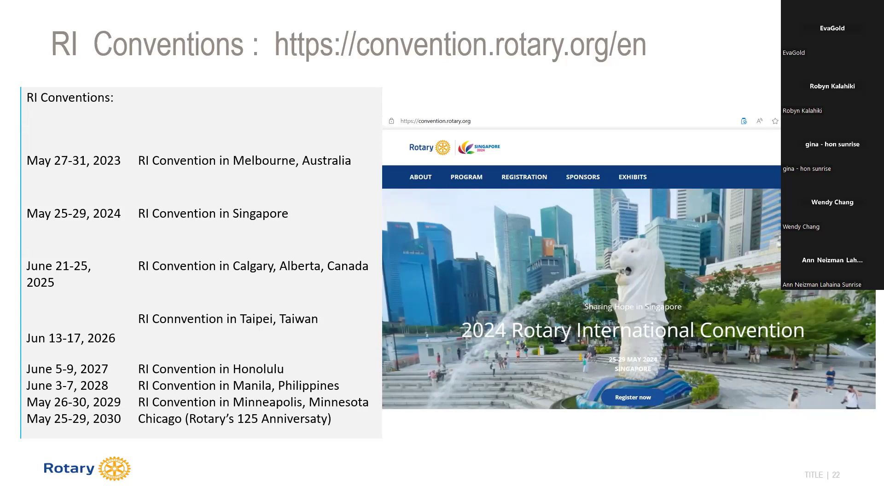
key(Right)
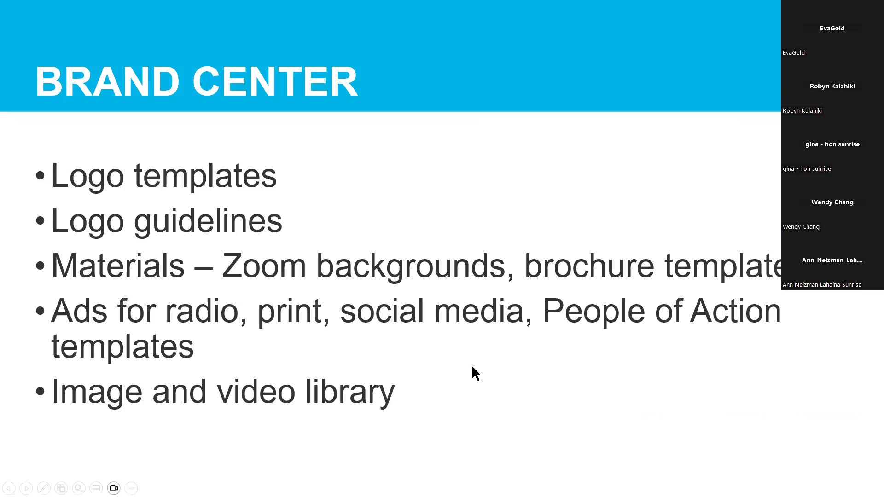
key(Escape)
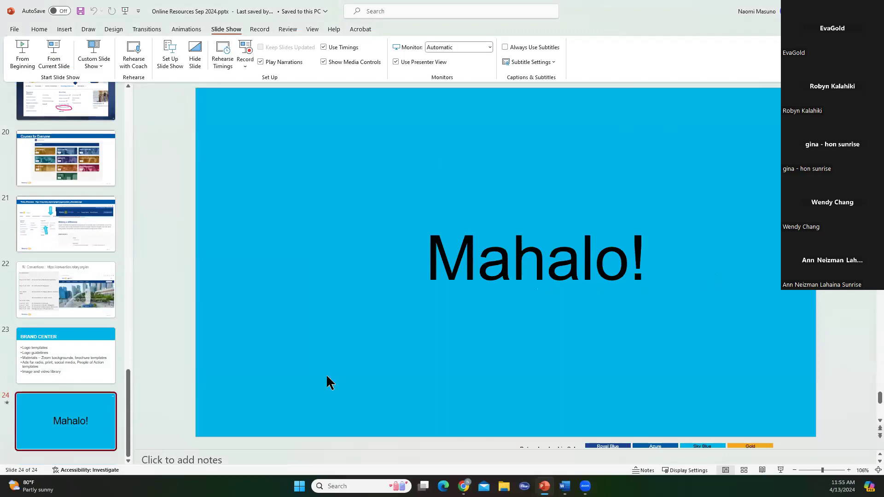
Step: Switch to Chrome and open the public home page of the Hawai'i Rotary District 5000 website
mouse_move(463, 486)
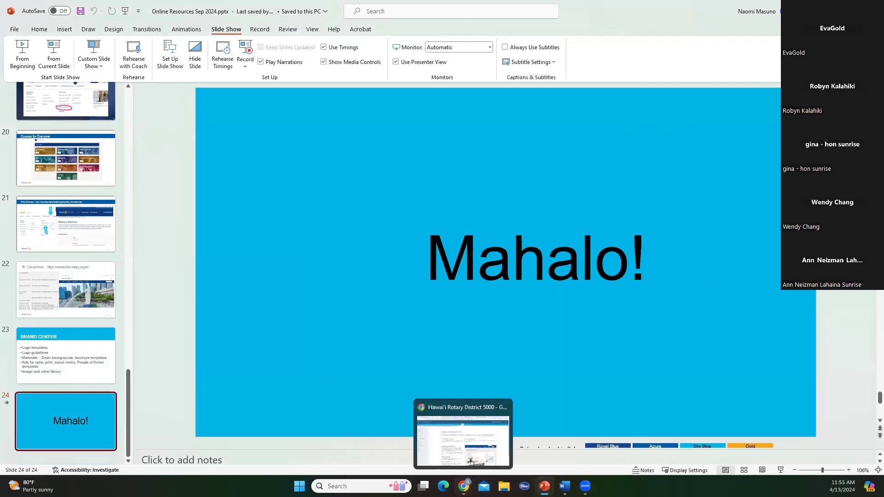
click(444, 449)
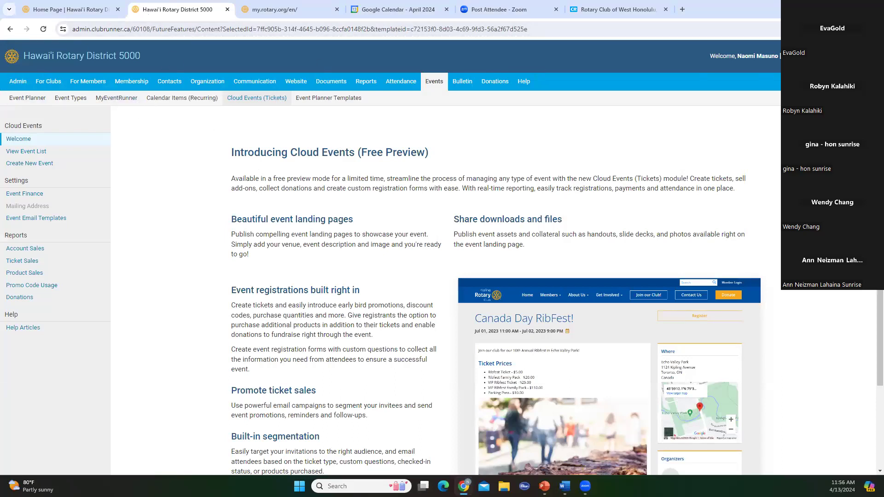
click(12, 55)
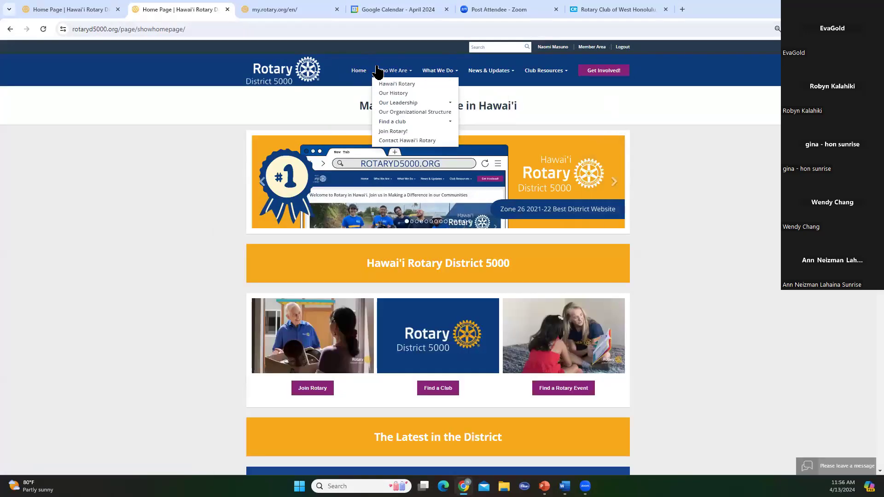
Step: Open the district's Club Directory and sort the clubs by meeting day and time
mouse_move(386, 72)
mouse_move(393, 122)
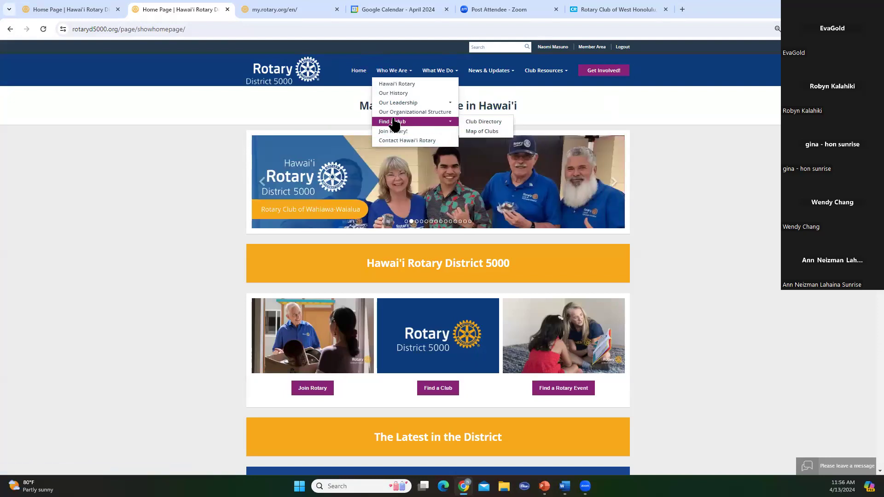
click(489, 121)
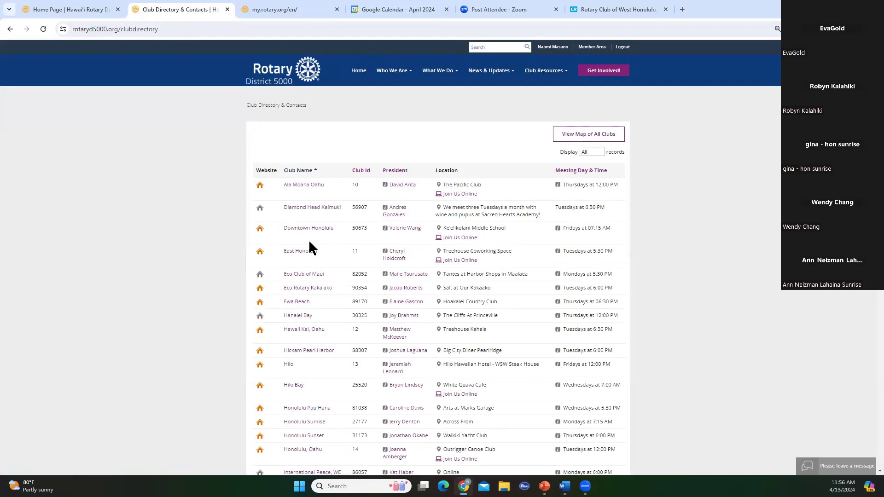
click(575, 171)
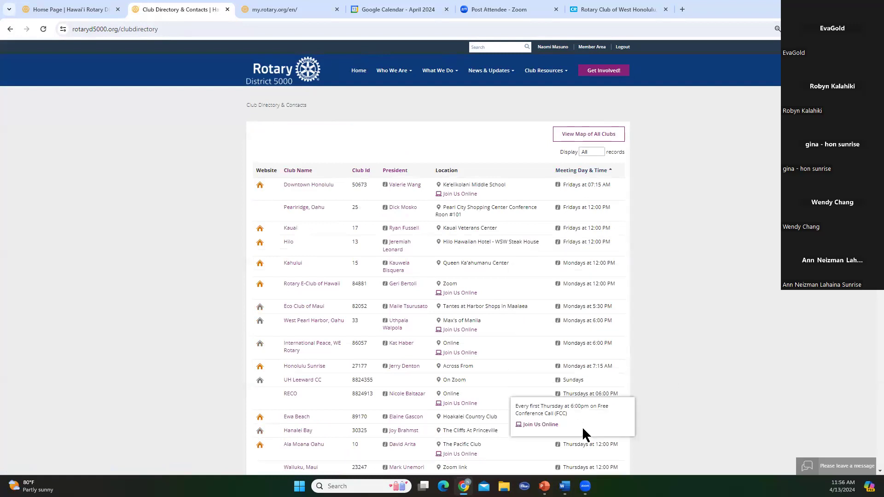
mouse_move(586, 304)
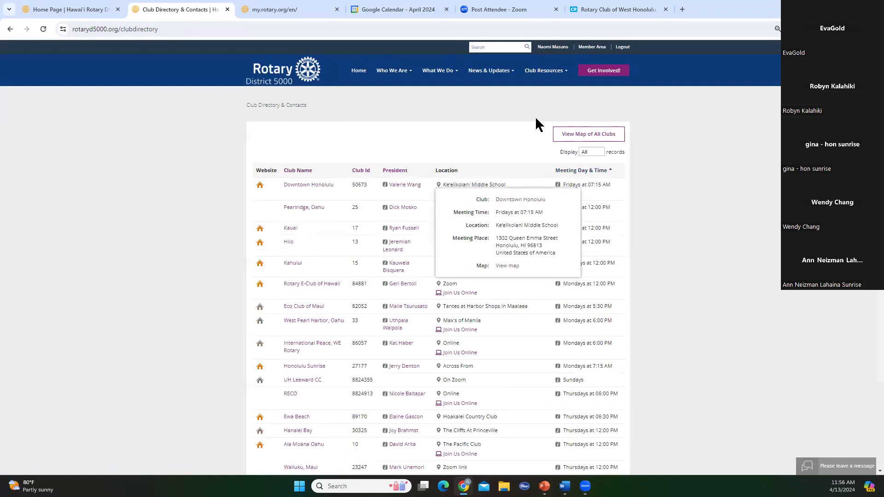
Step: Look over the Our Leadership entries and open the Community Service page under Avenues of Service
mouse_move(407, 73)
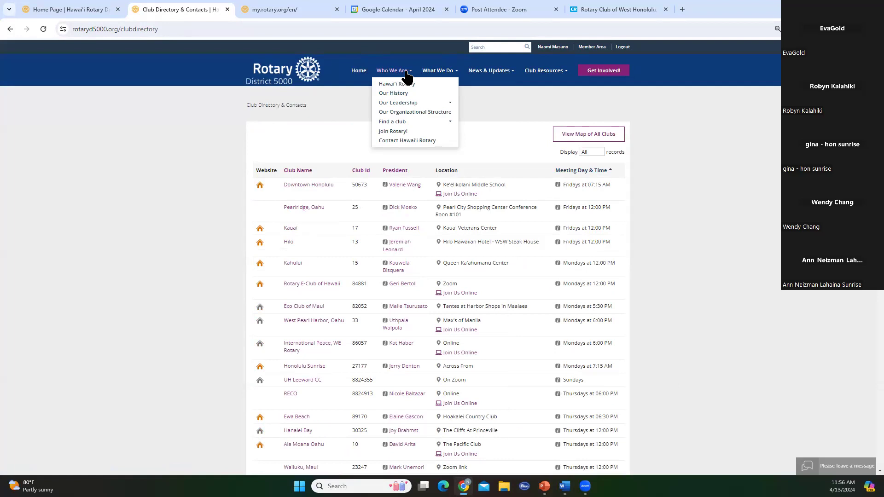
mouse_move(406, 107)
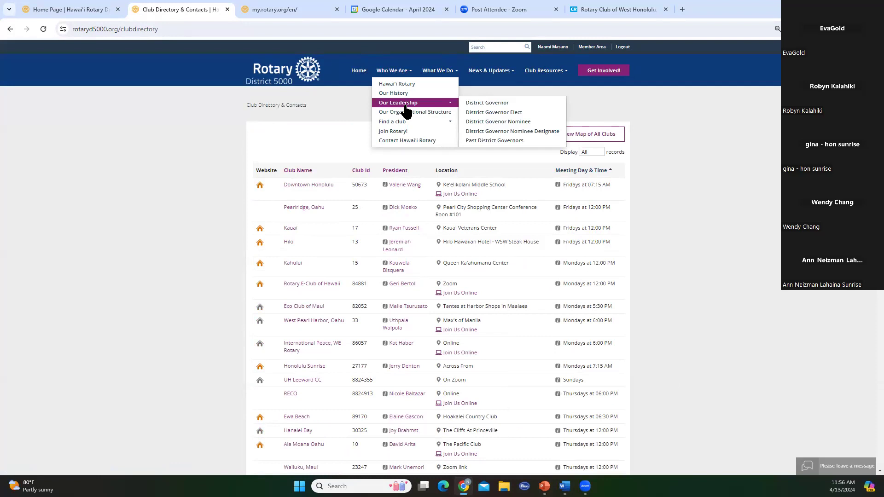
mouse_move(440, 74)
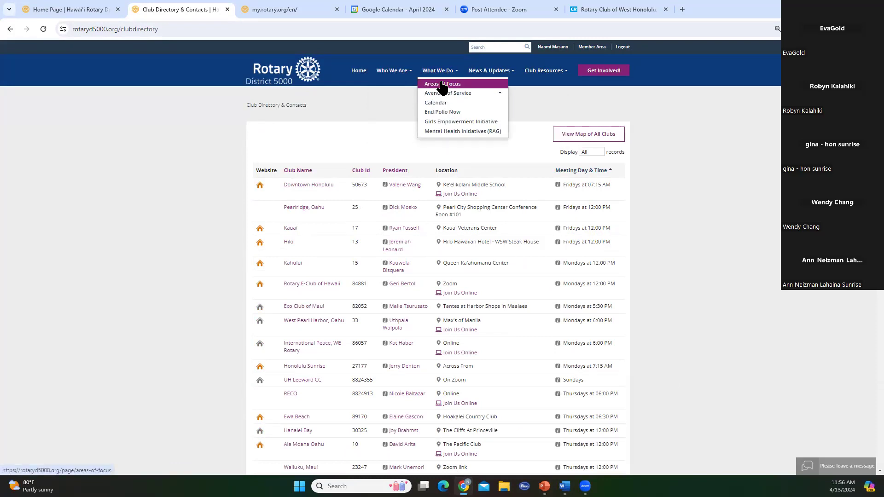
mouse_move(443, 93)
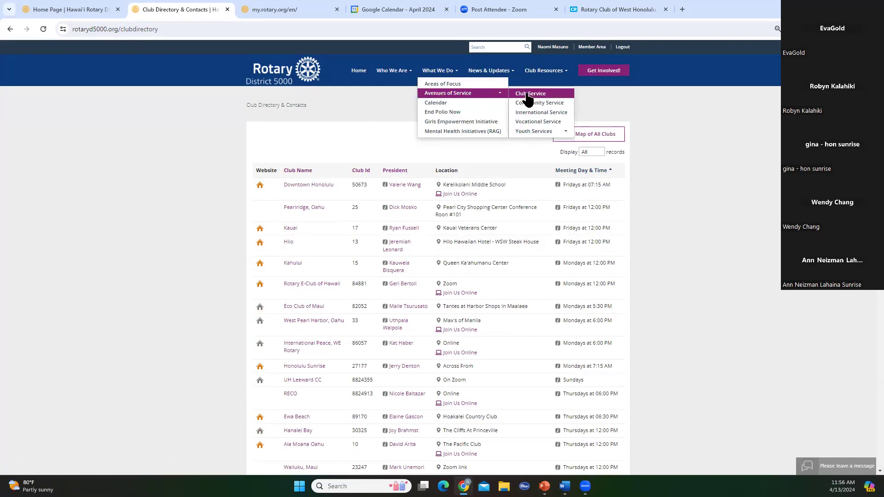
click(540, 106)
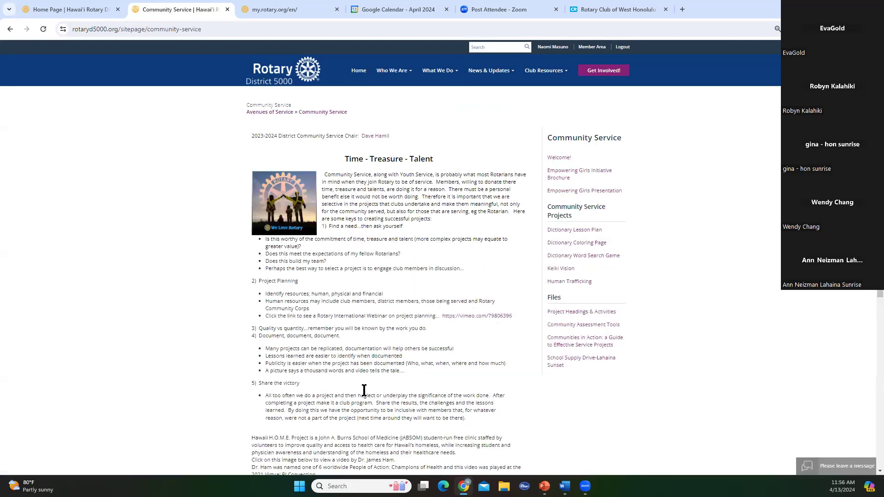
Step: Open the district's Yellow Pages and search all categories for "printer"
mouse_move(450, 76)
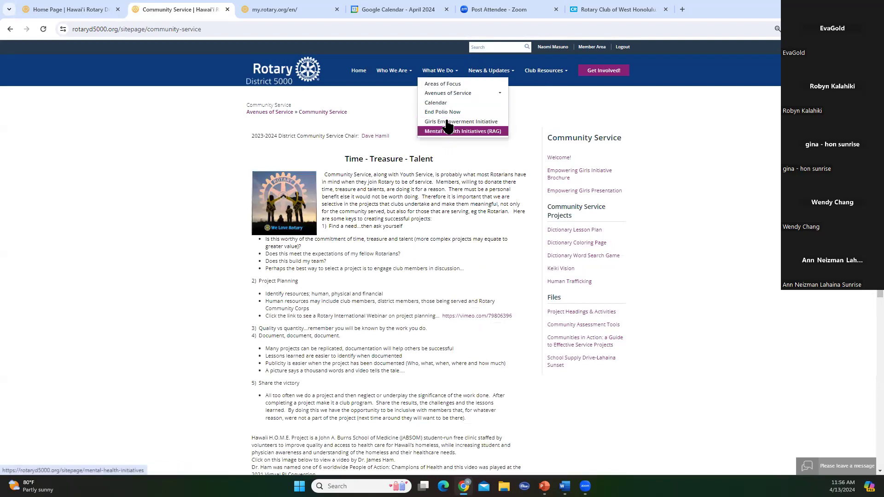
mouse_move(501, 72)
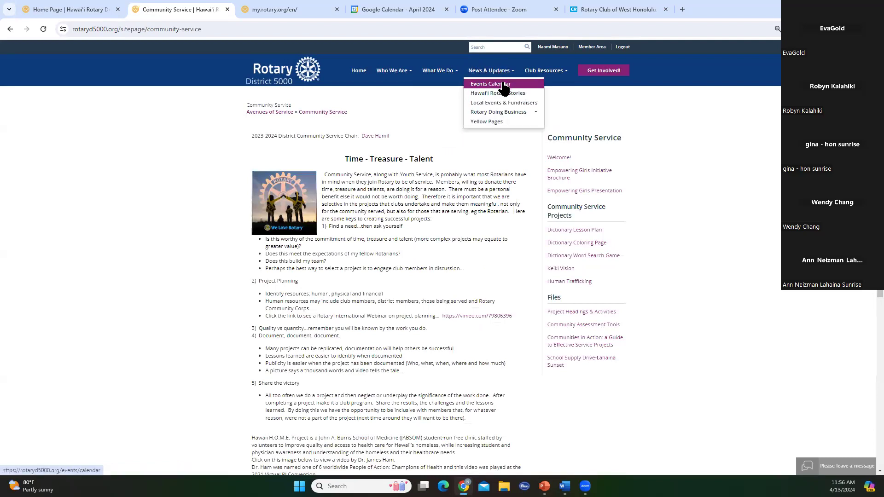
click(497, 122)
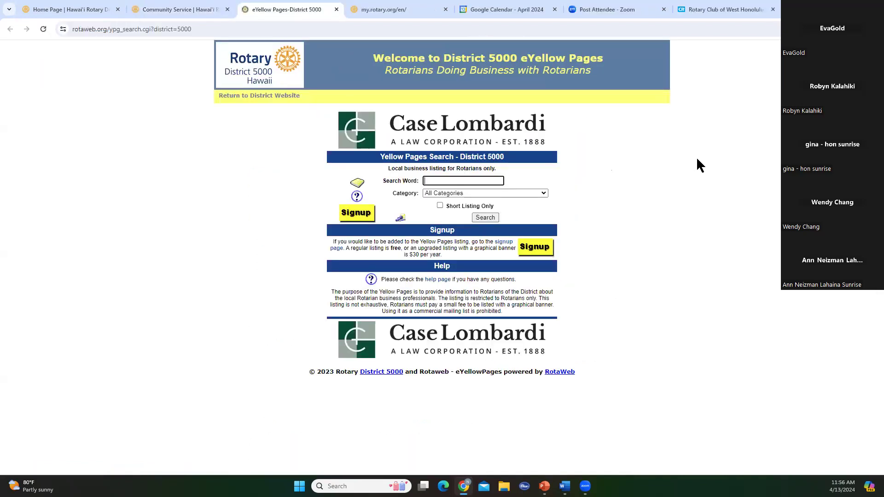
click(481, 180)
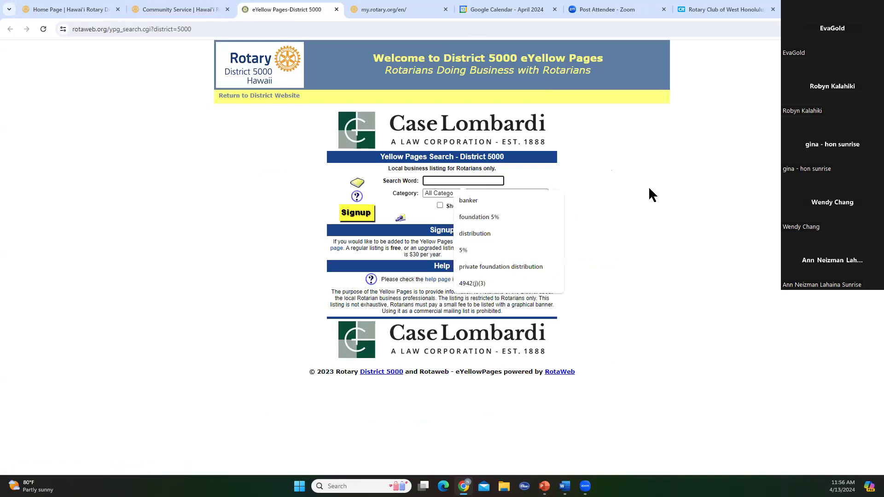
text(printer)
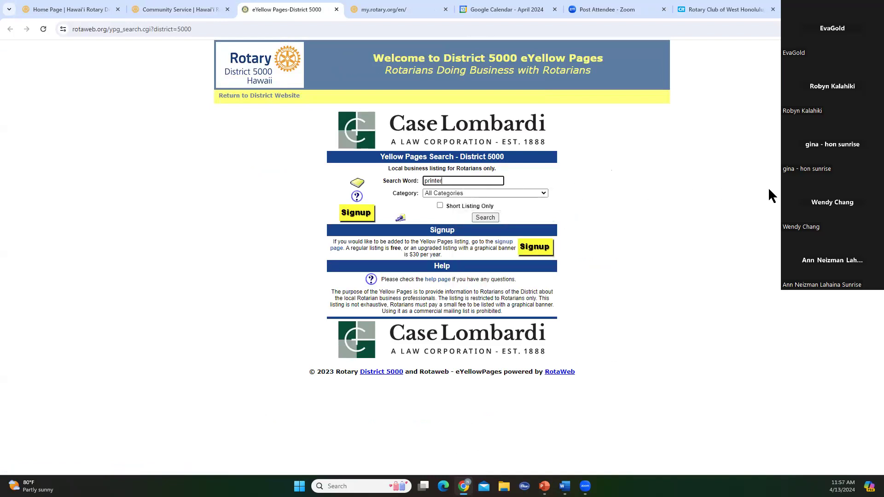
key(Return)
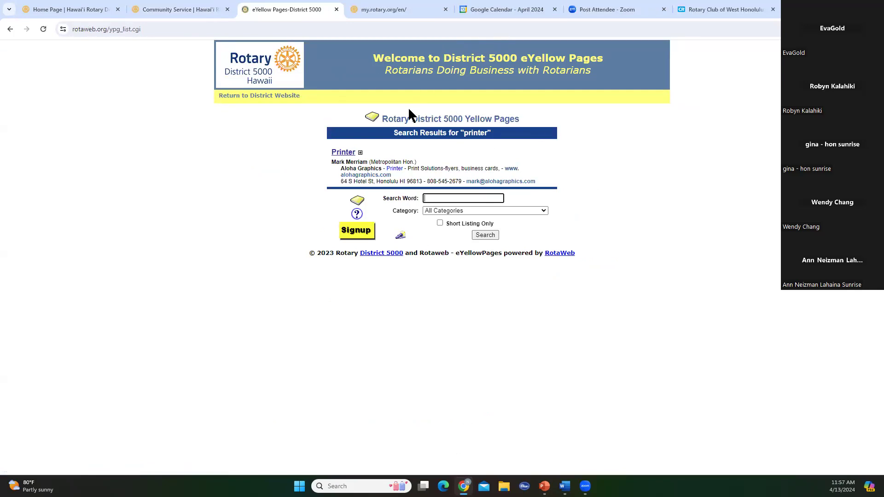
Step: Return to the district website, open the District Grant Info page and show the Youth Services resources
click(176, 15)
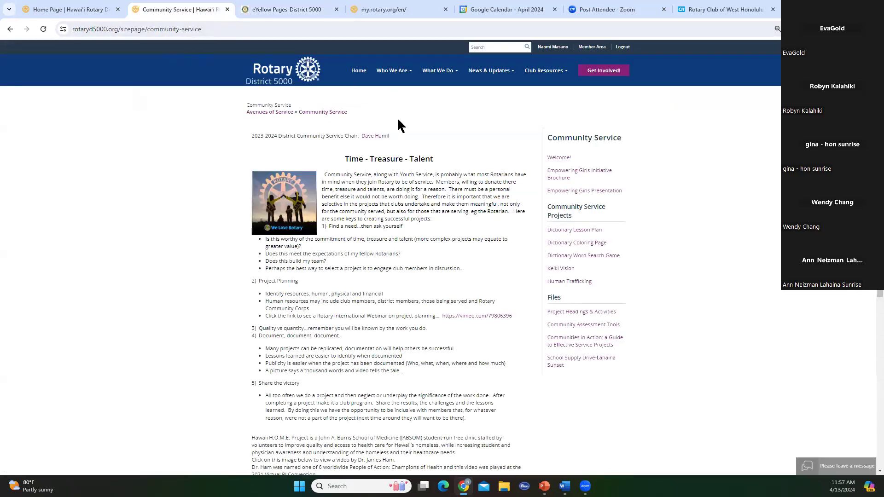
mouse_move(507, 72)
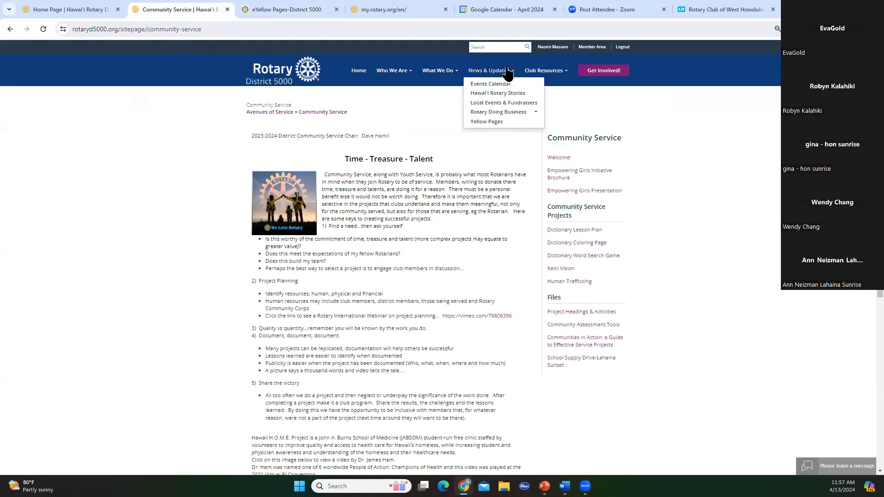
mouse_move(539, 77)
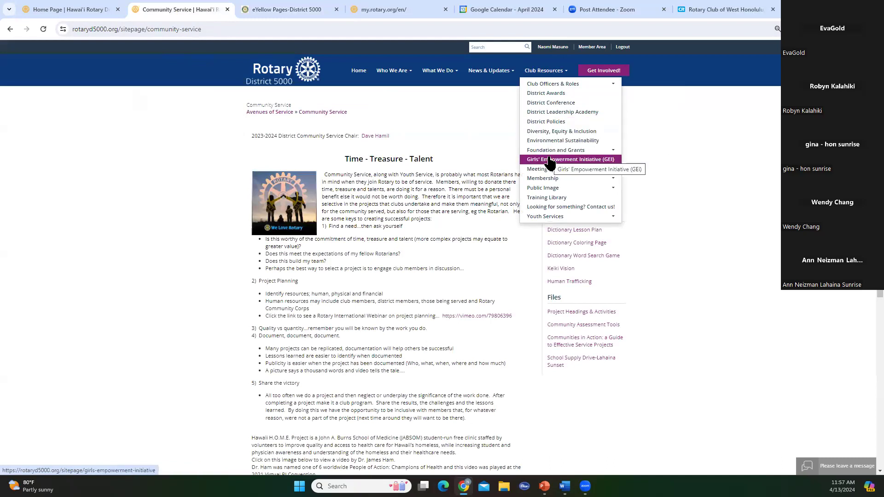
mouse_move(550, 152)
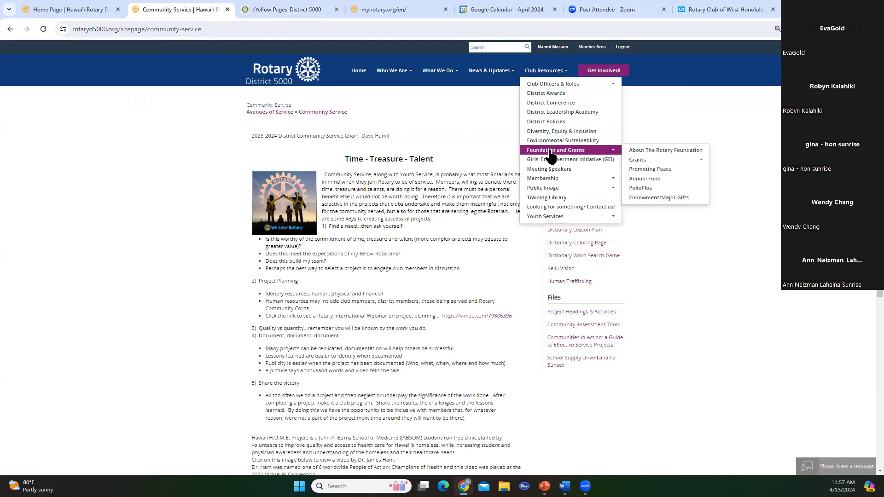
mouse_move(637, 164)
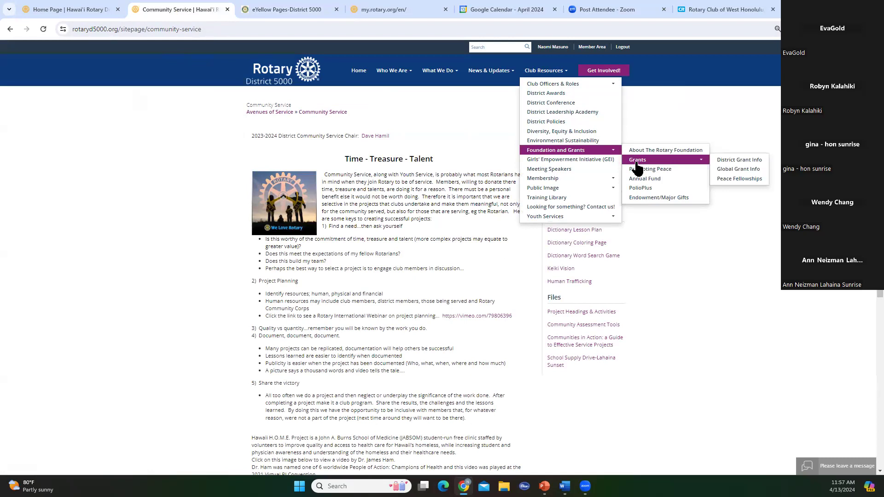
click(729, 161)
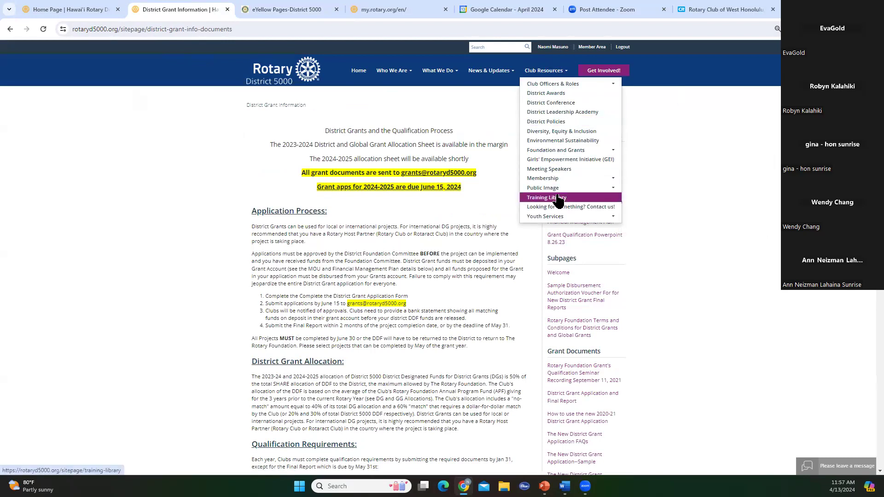
mouse_move(561, 219)
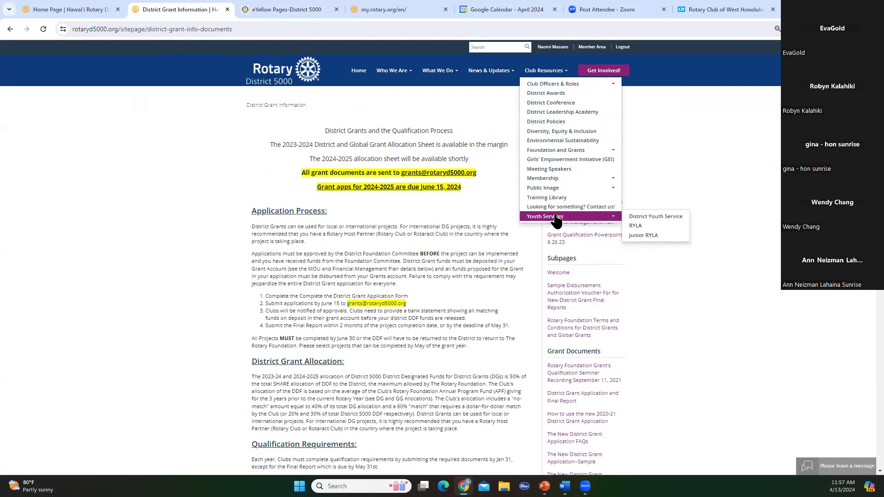